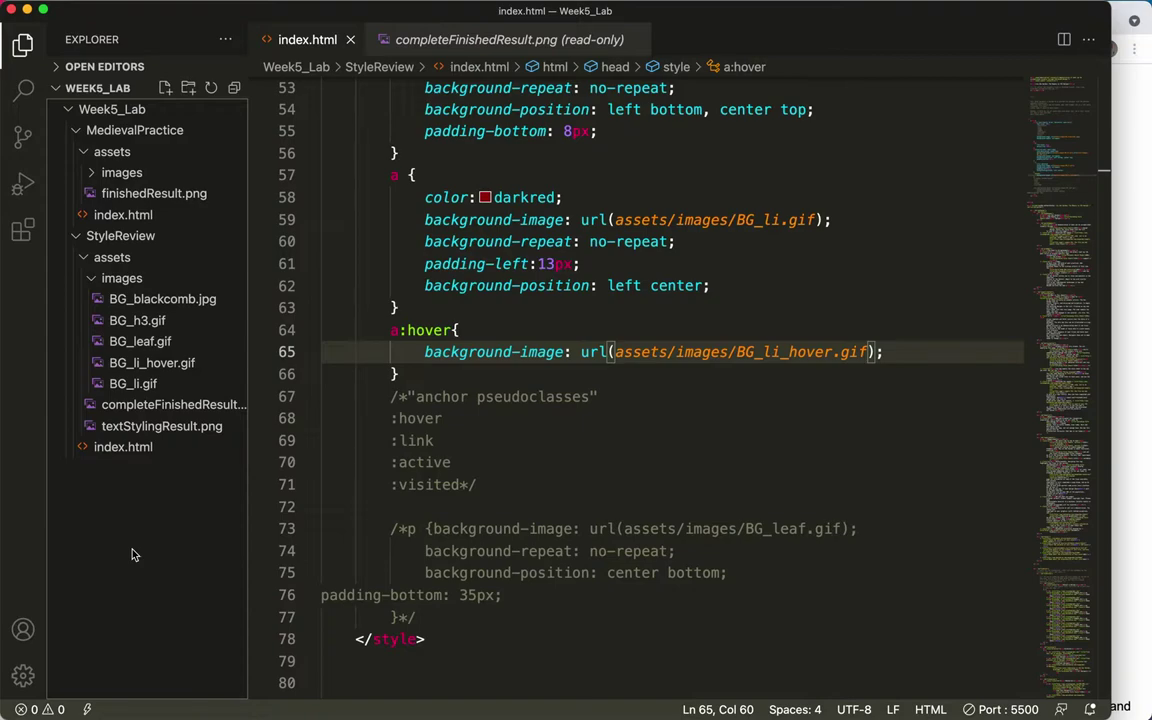
Bring the Zen Garden page forward in the browser and scroll down through it.
left_click(1130, 580)
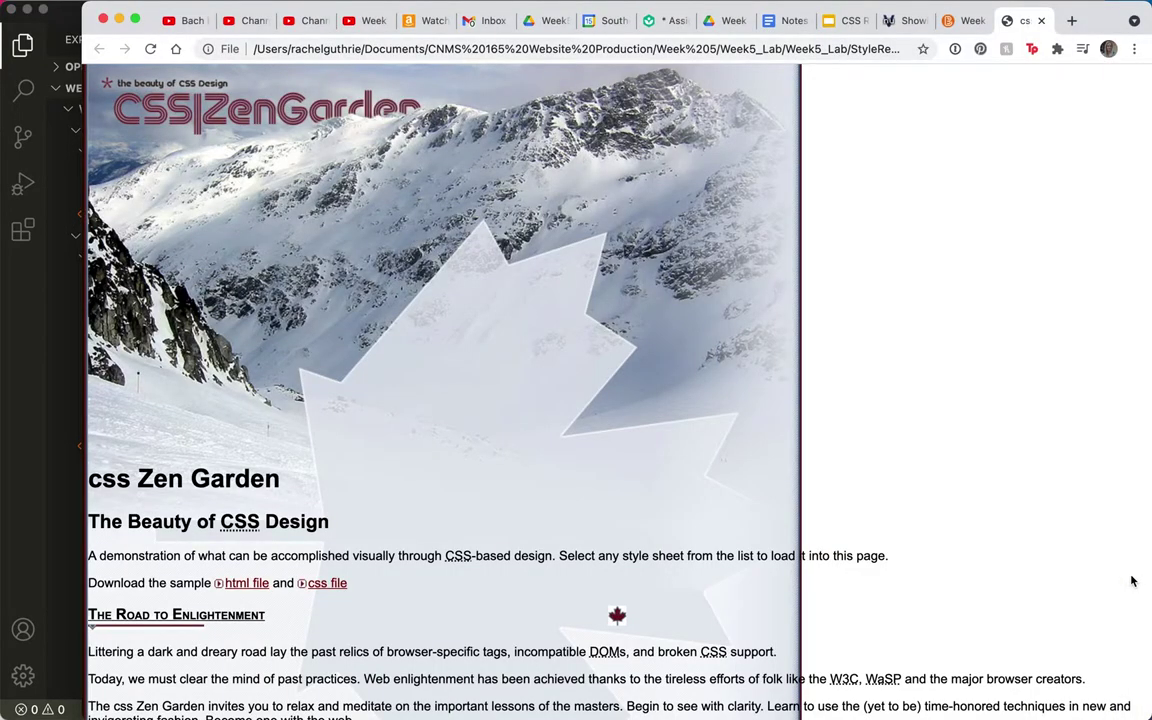
scroll(1132, 580, "down", 3)
scroll(1131, 586, "down", 3)
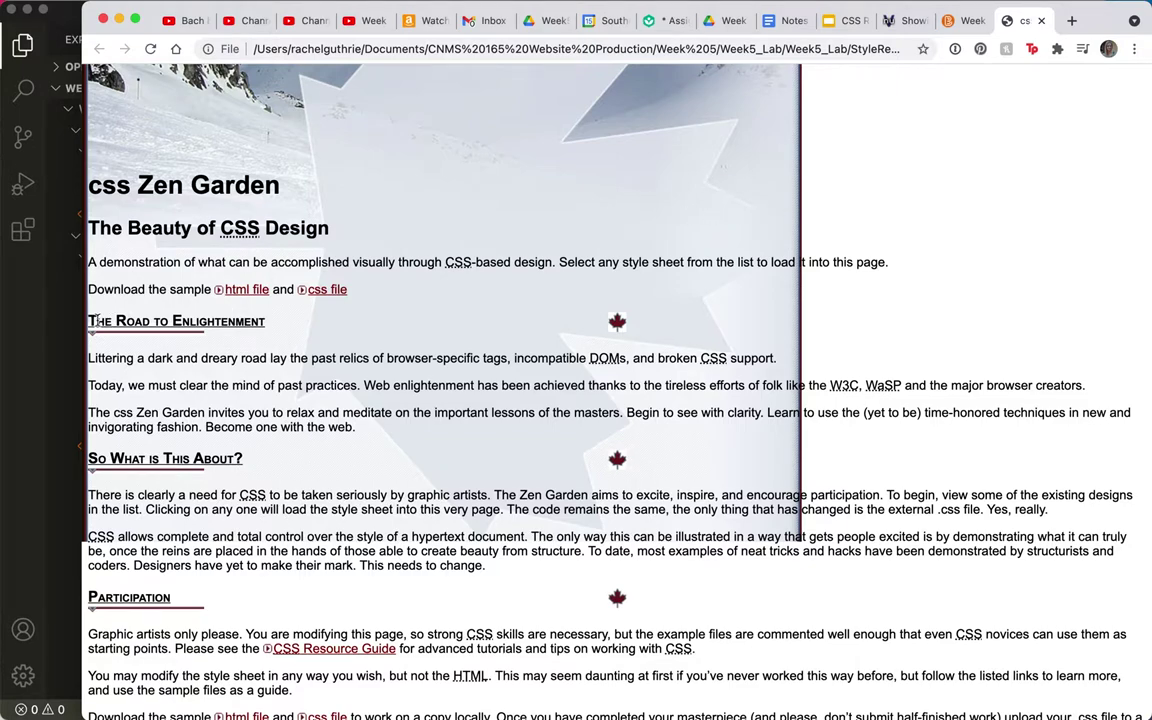
Preview the 900×964 BG_blackcomb.jpg image, then return to index.html's body rule.
left_click(29, 347)
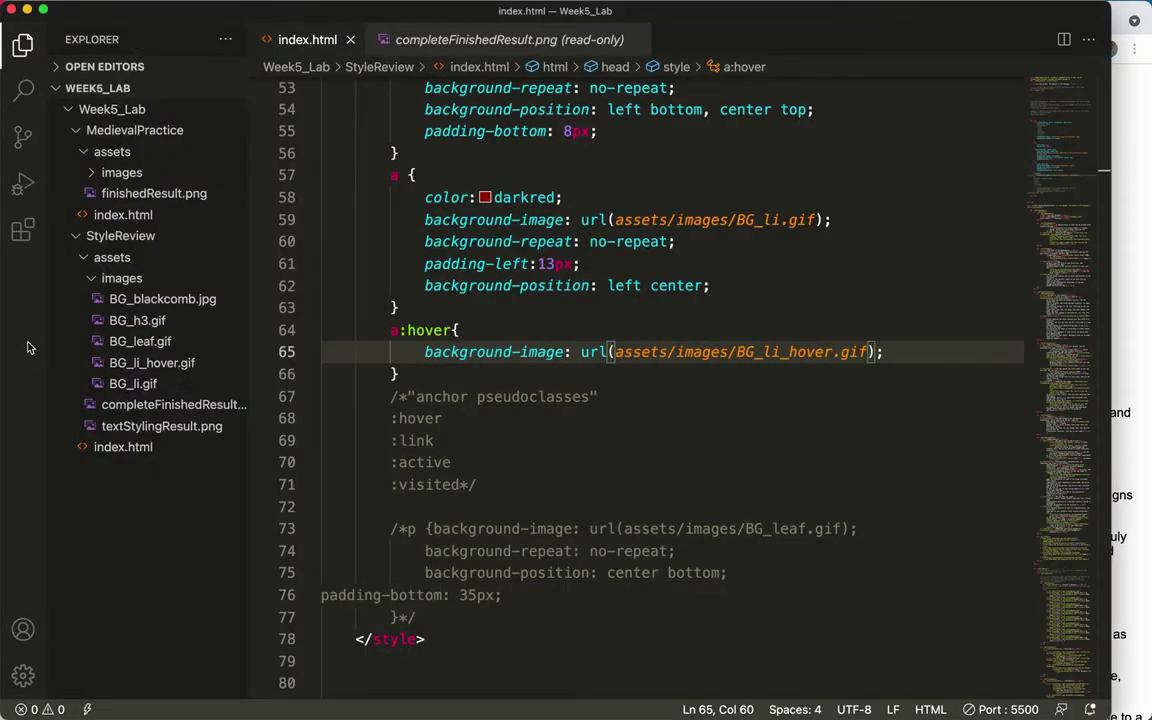
left_click(150, 302)
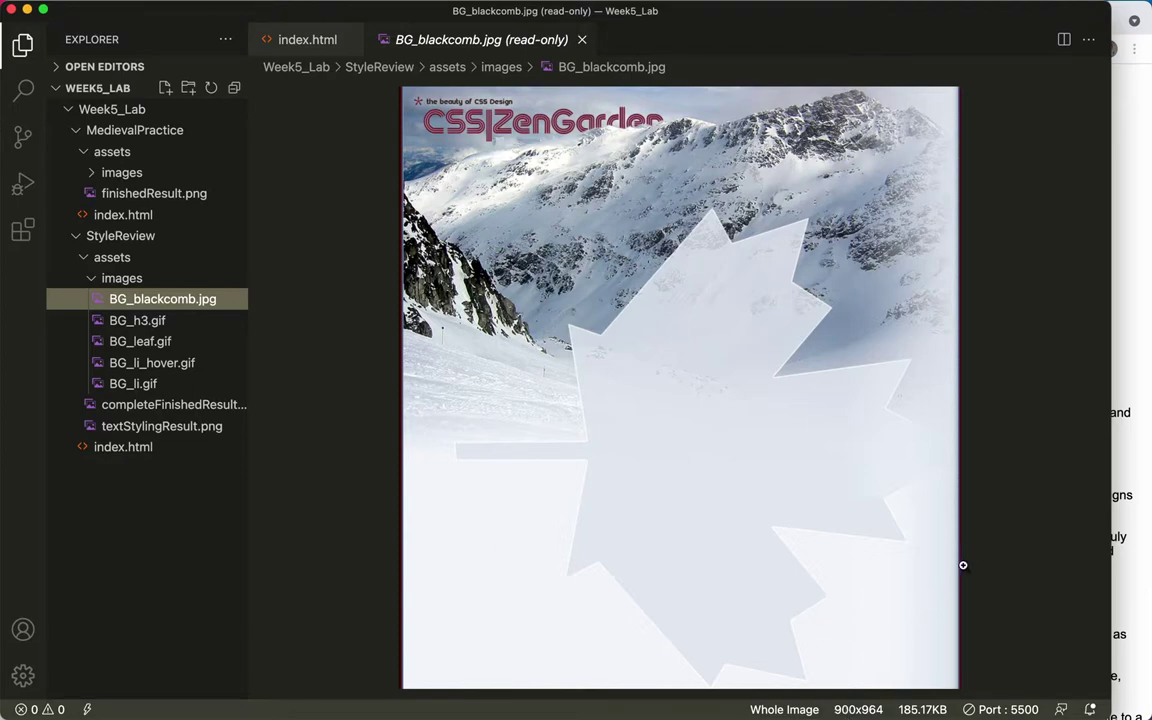
left_click(146, 449)
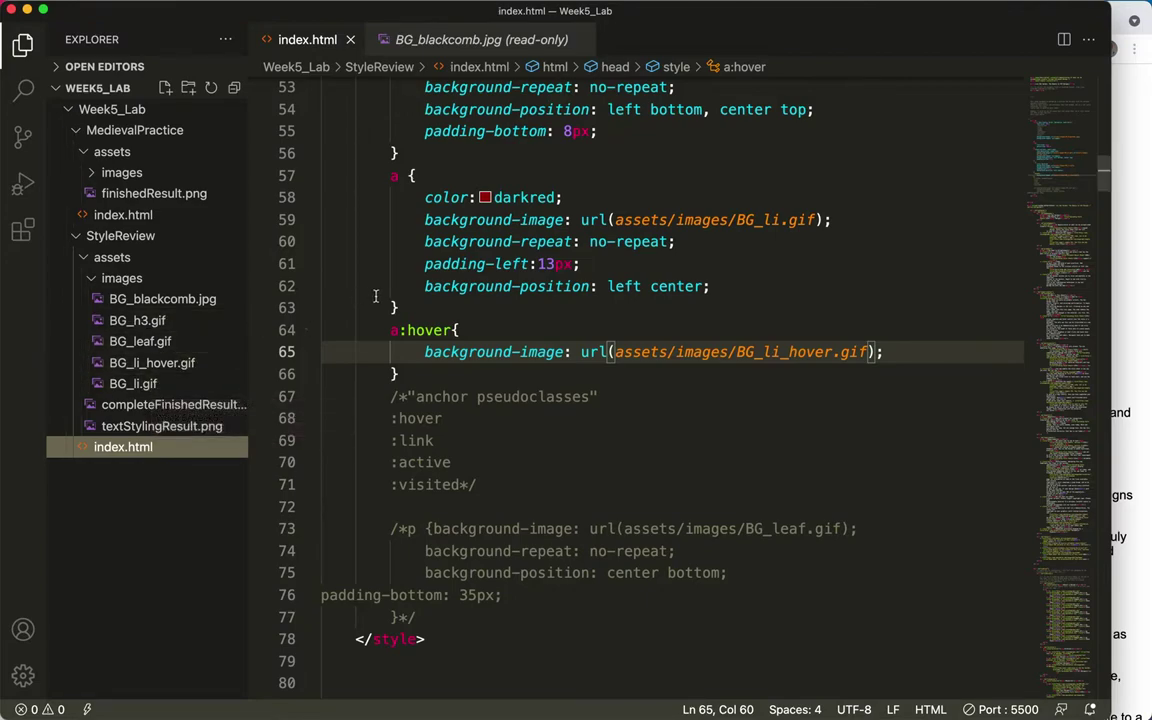
scroll(375, 296, "up", 5)
Add 'width: 900px;' after background-repeat in the body rule, save, and reload the page in Chrome.
scroll(375, 296, "up", 4)
scroll(375, 296, "up", 1)
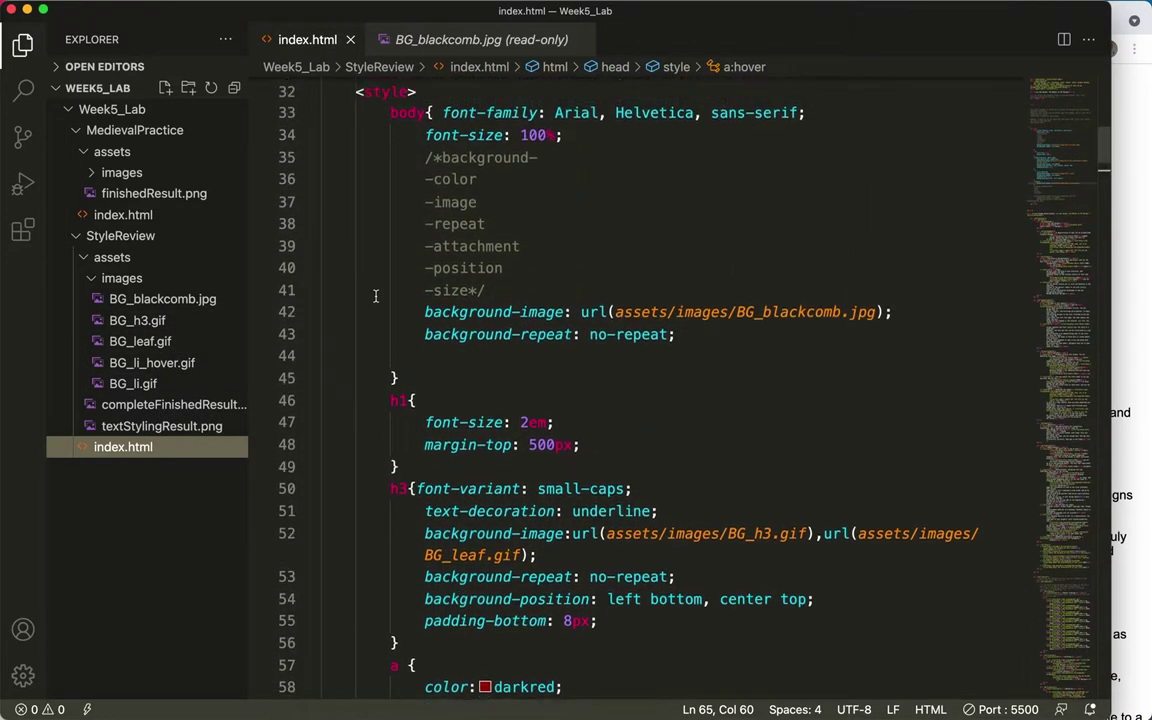
scroll(375, 296, "up", 3)
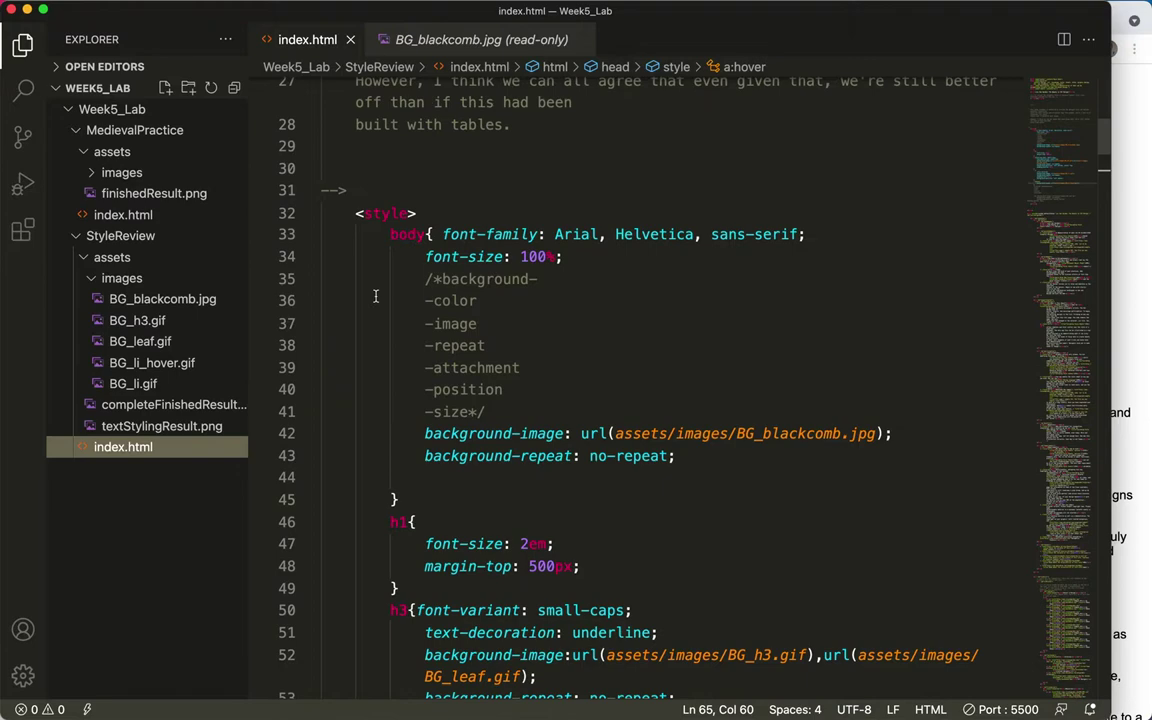
left_click(692, 458)
key("Return")
type("w")
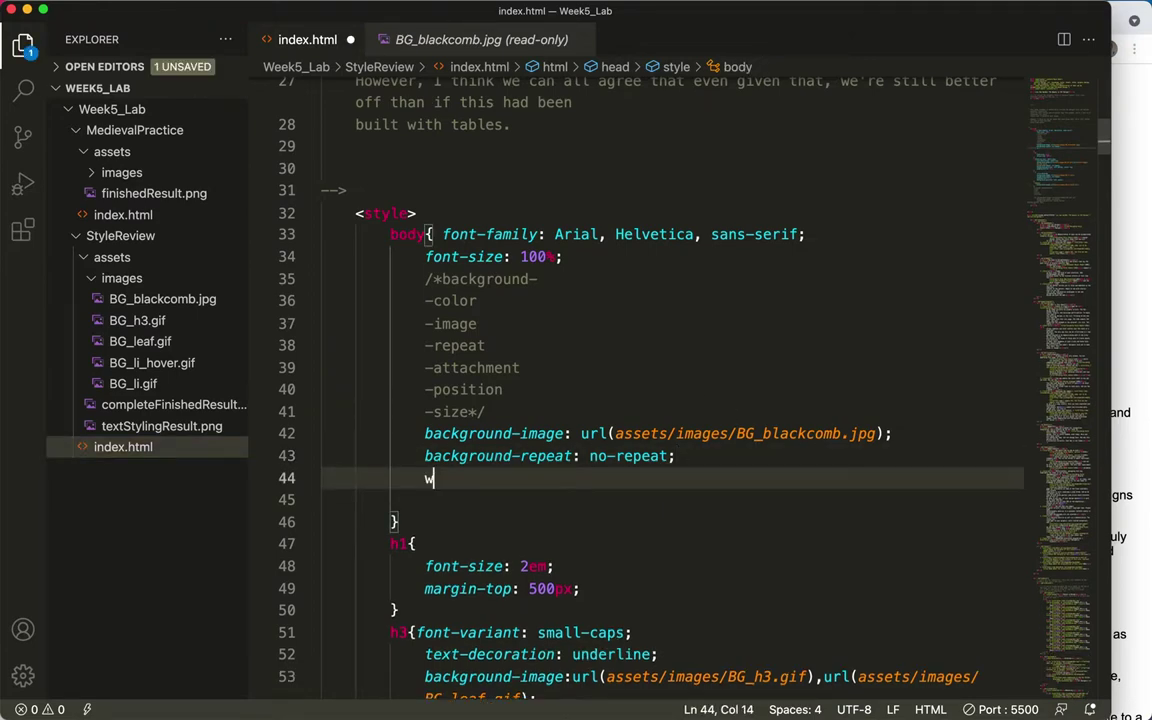
type("idth")
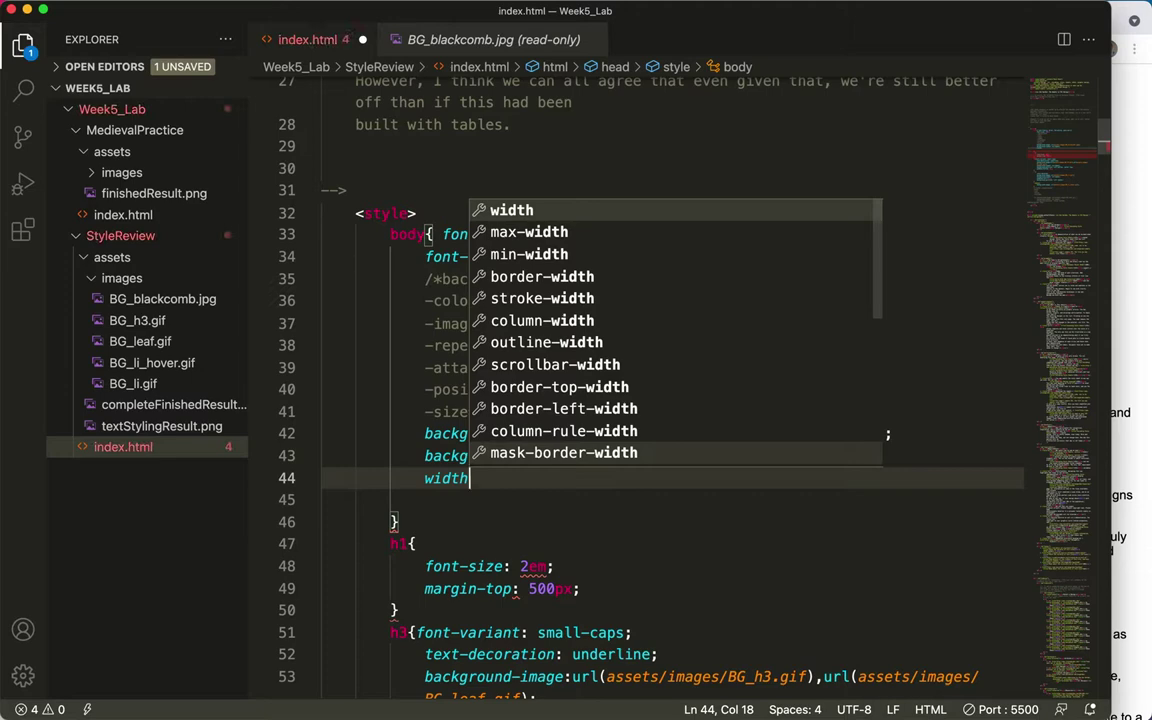
type(":")
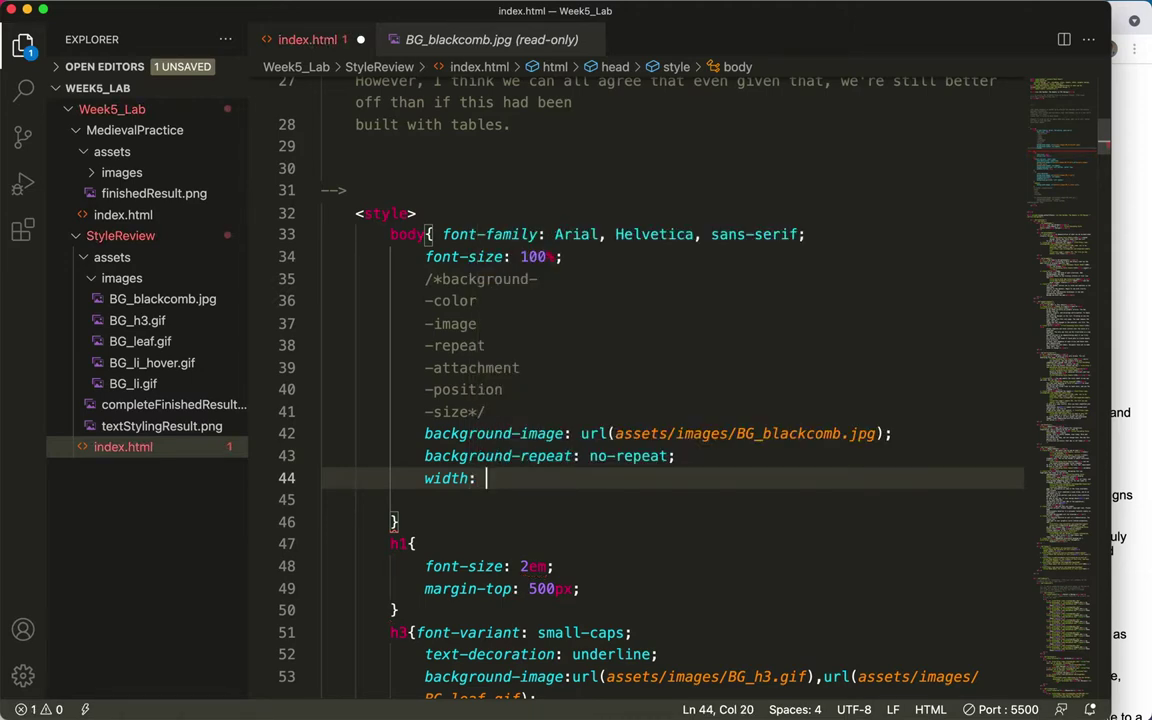
type(" 900px")
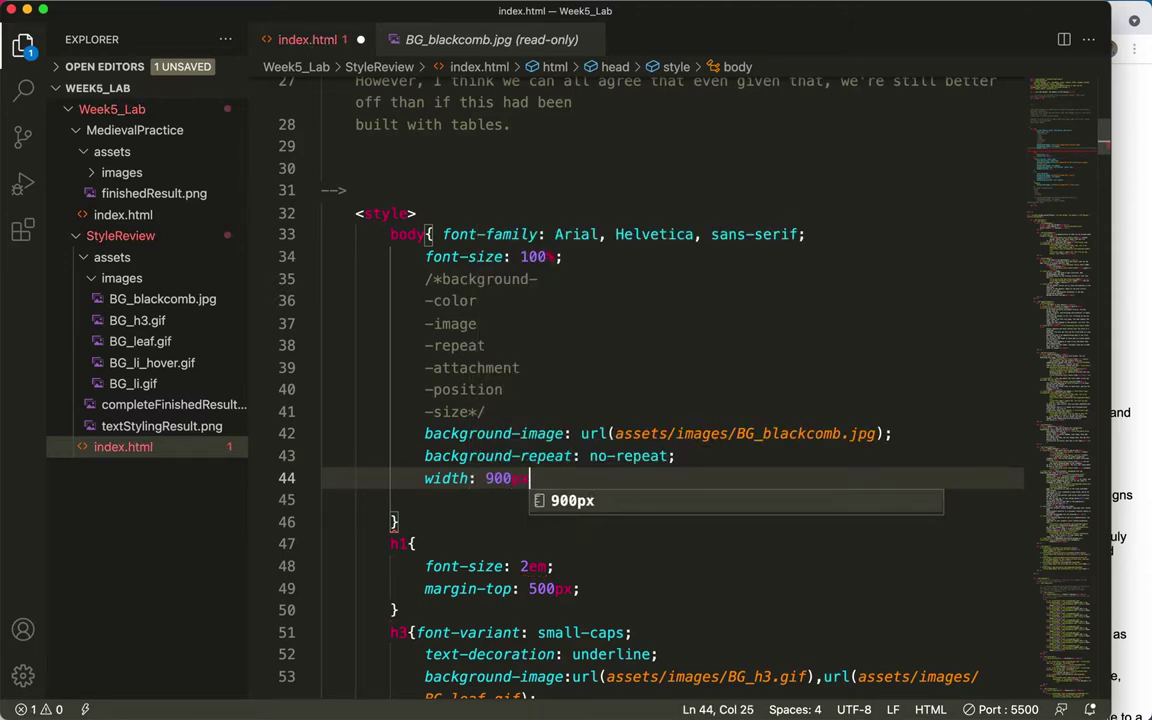
type(";")
key("super+s")
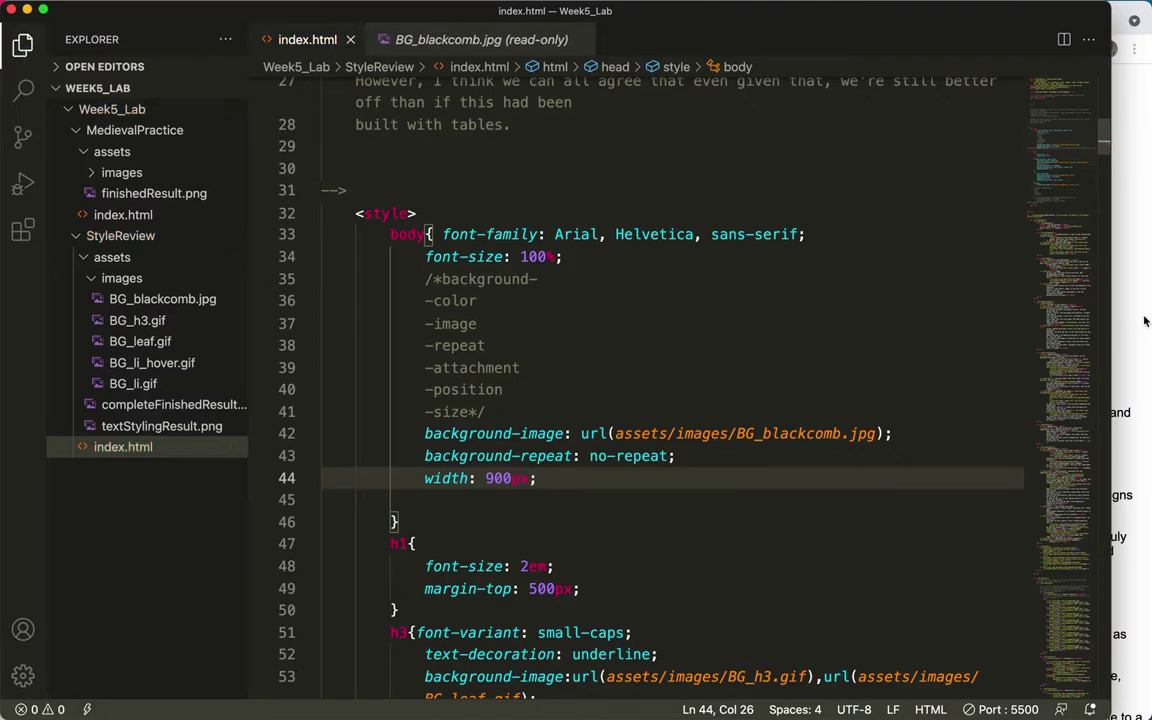
left_click(1135, 327)
key("super+r")
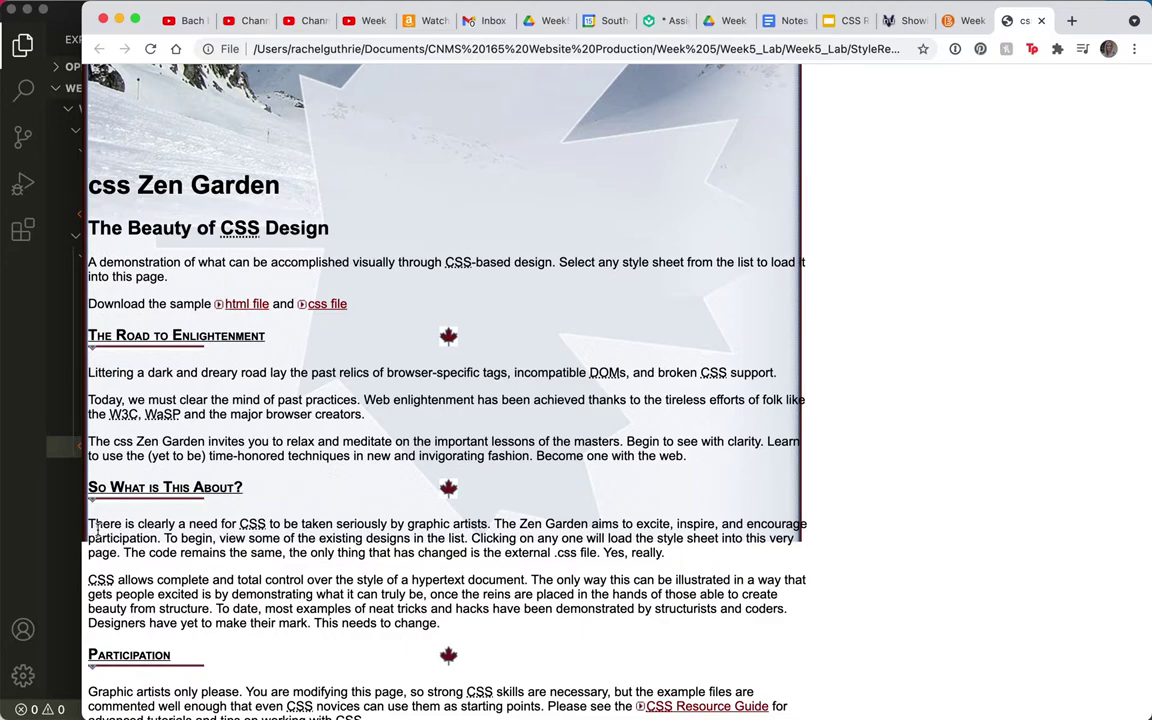
Select the opening paragraphs of the page text and bring up its context menu.
left_click_drag(80, 236, 322, 526)
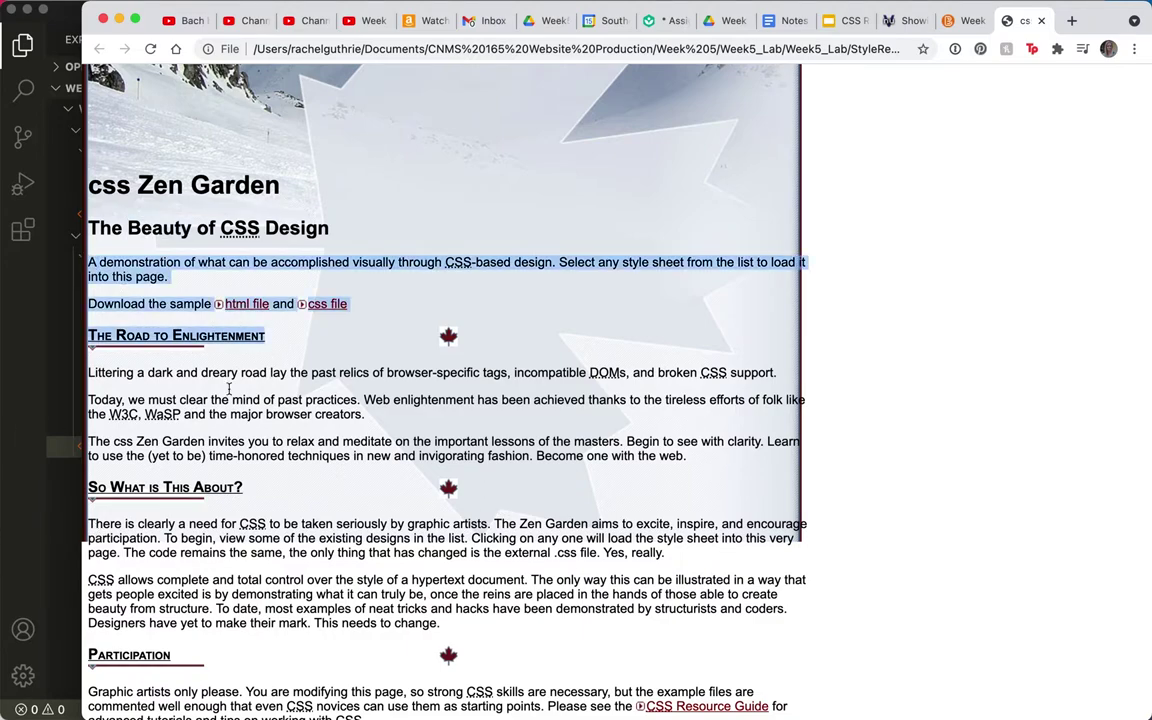
right_click(322, 524)
Inspect the selected text in DevTools and confirm the body element spans 900px.
left_click(355, 660)
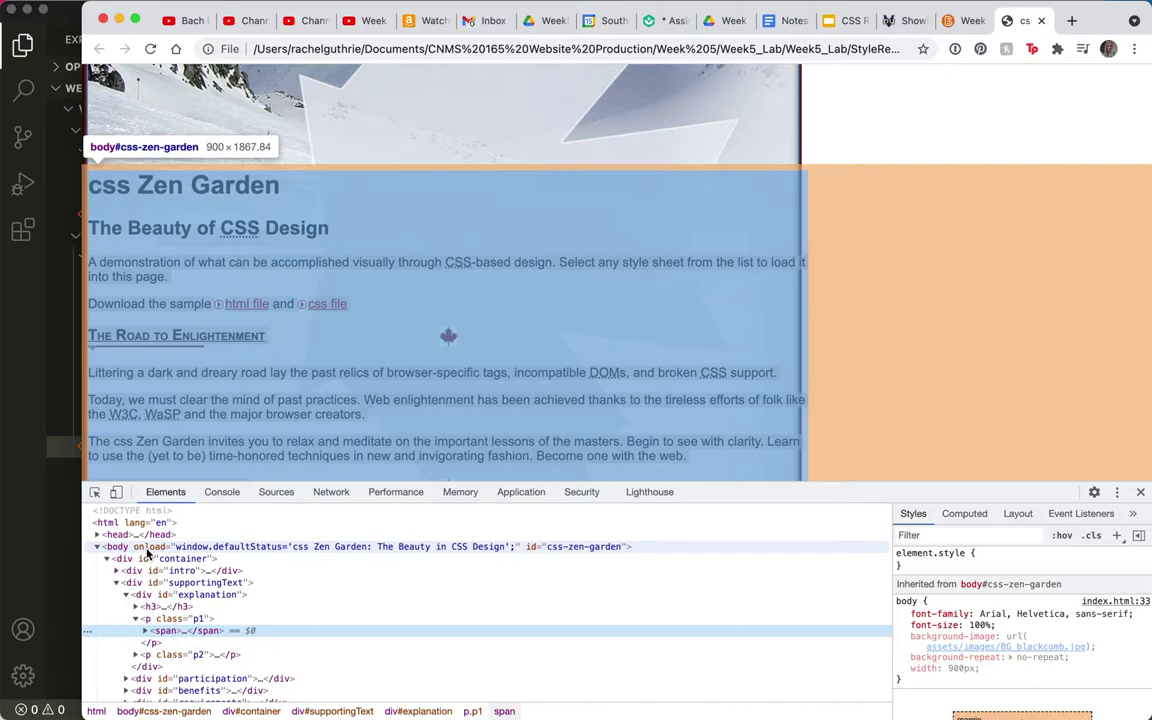
scroll(296, 376, "down", 5)
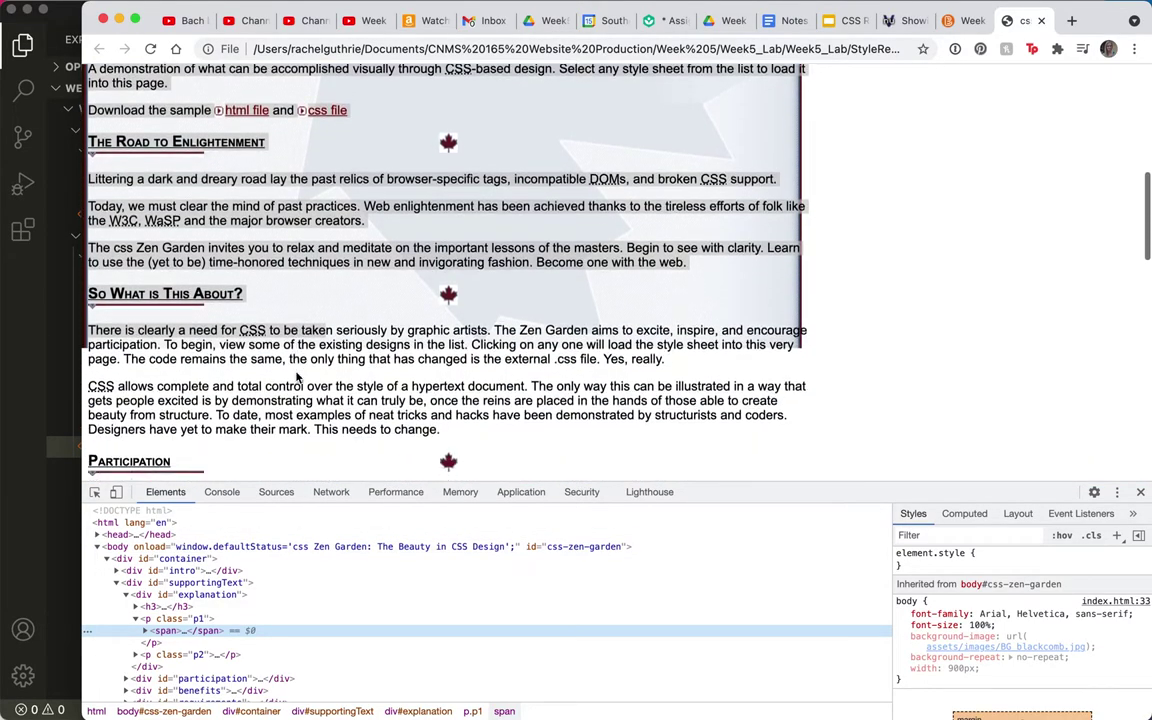
scroll(296, 376, "down", 2)
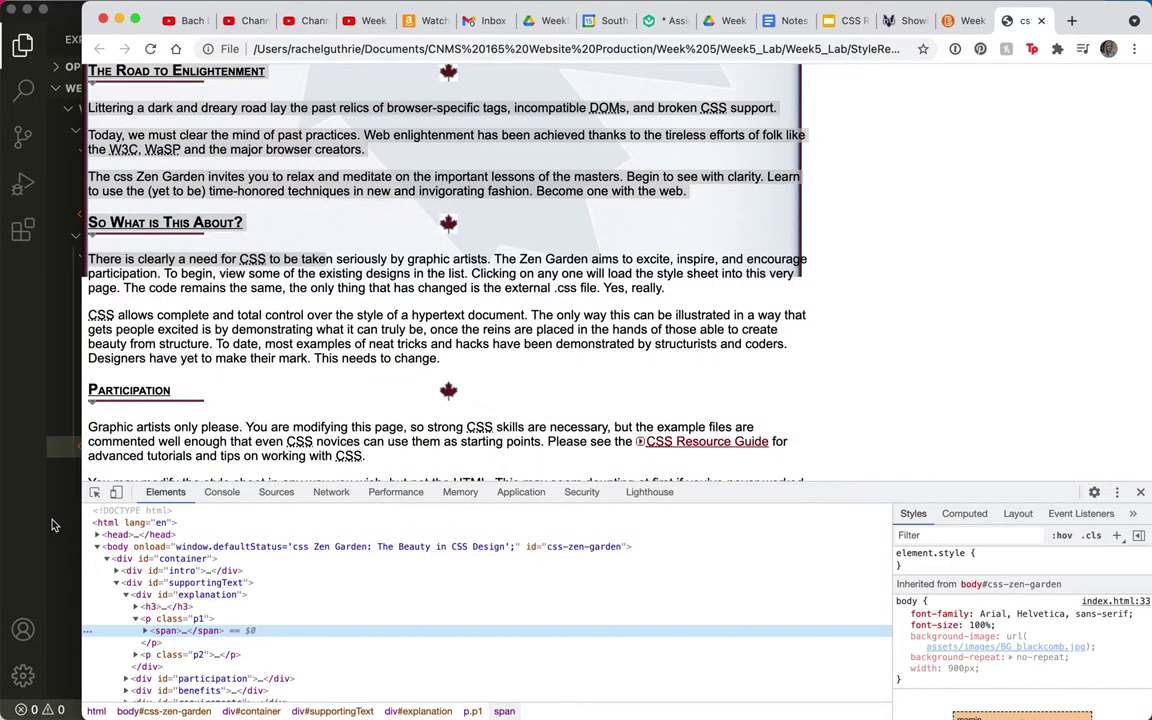
left_click(47, 467)
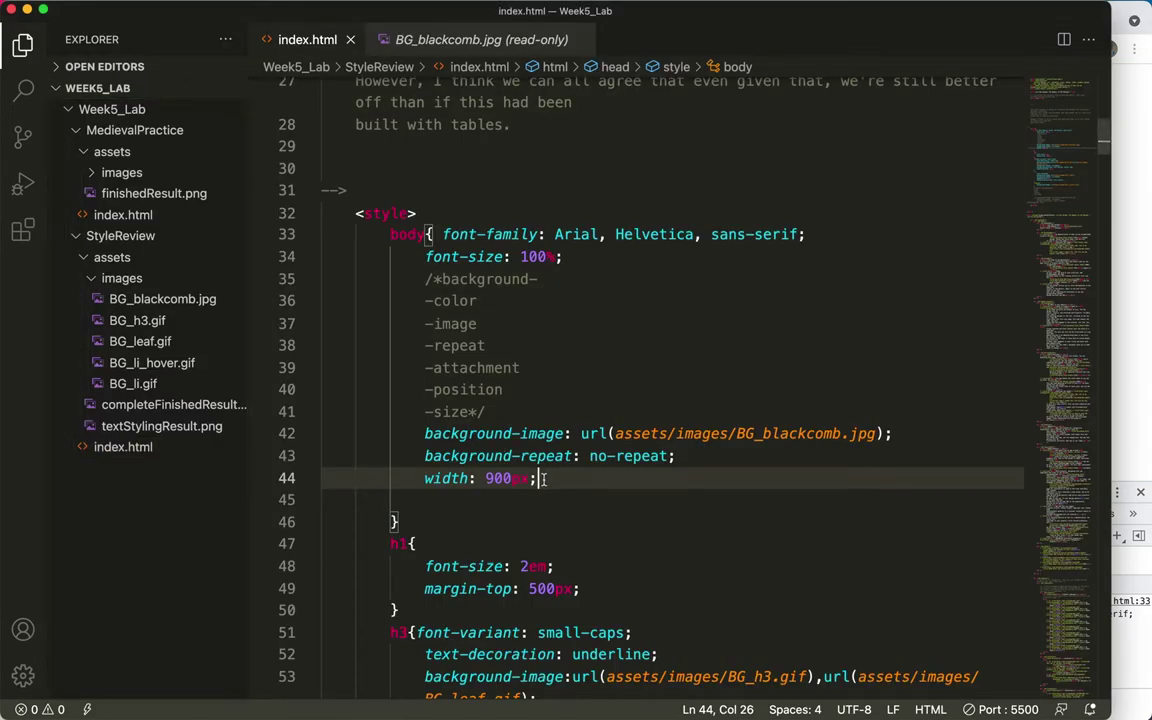
Add 'margin: 0px;' below the width line, save, and check the result in Chrome.
key("Return")
type("marg")
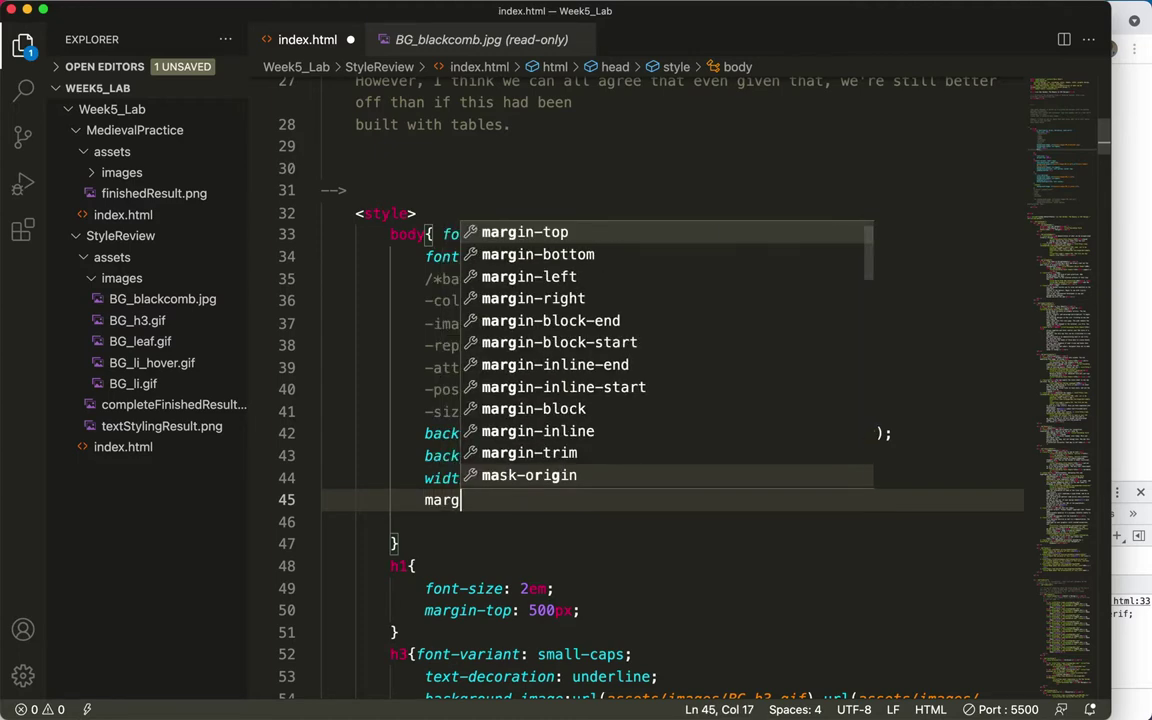
type("in:")
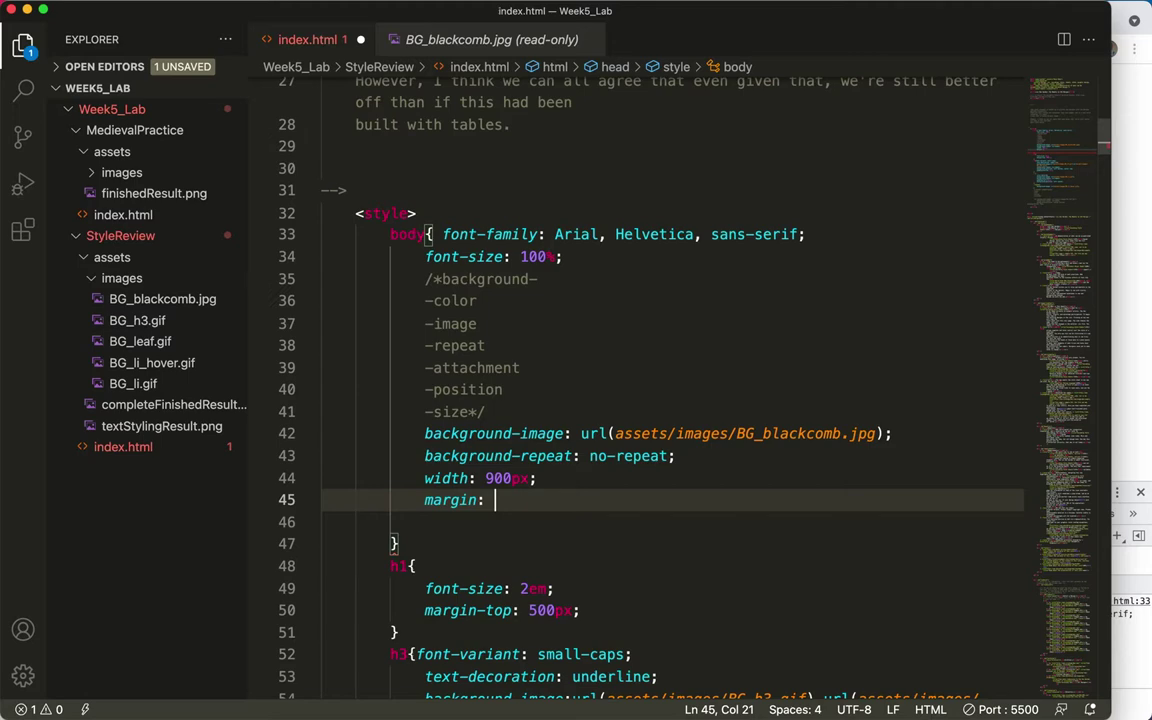
type(" 0px;")
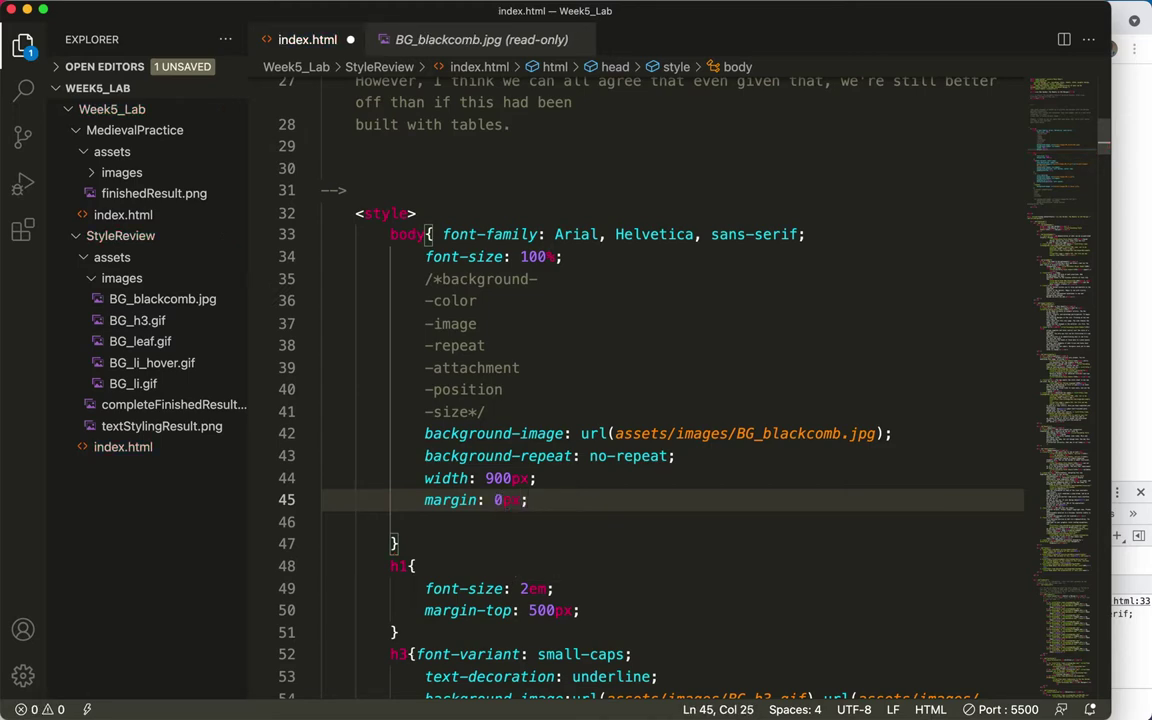
key("super+s")
left_click(1125, 381)
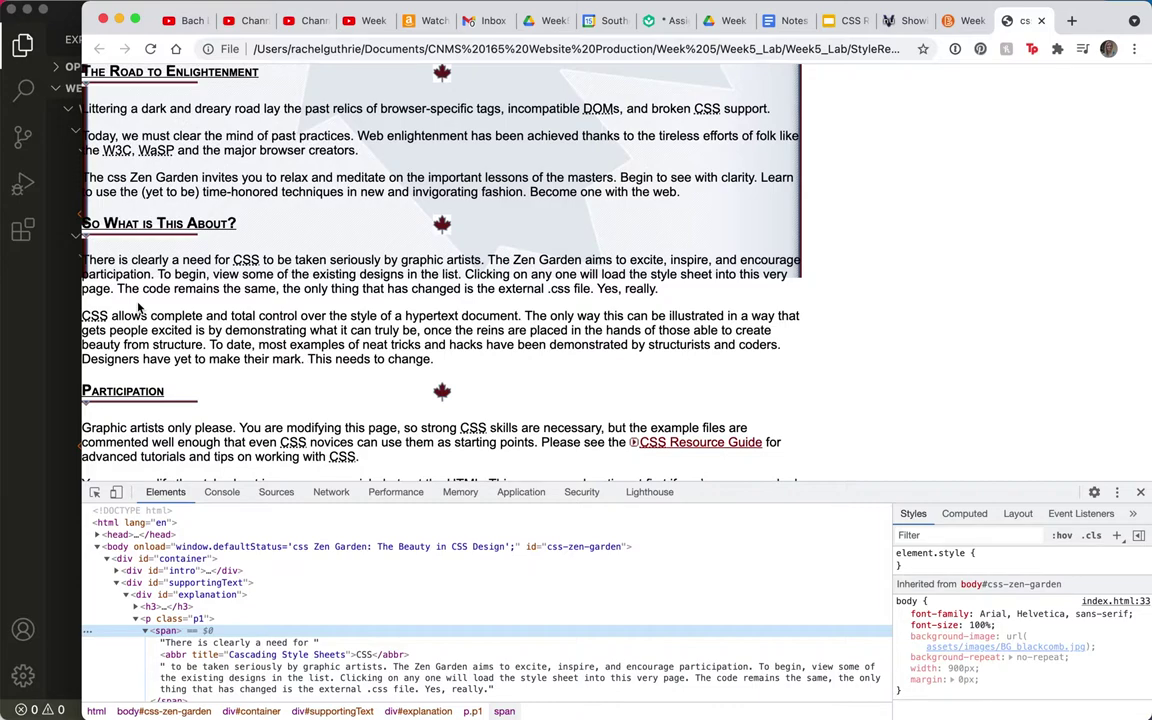
Add 'padding: 2em;' below the margin line in index.html and save.
left_click(60, 331)
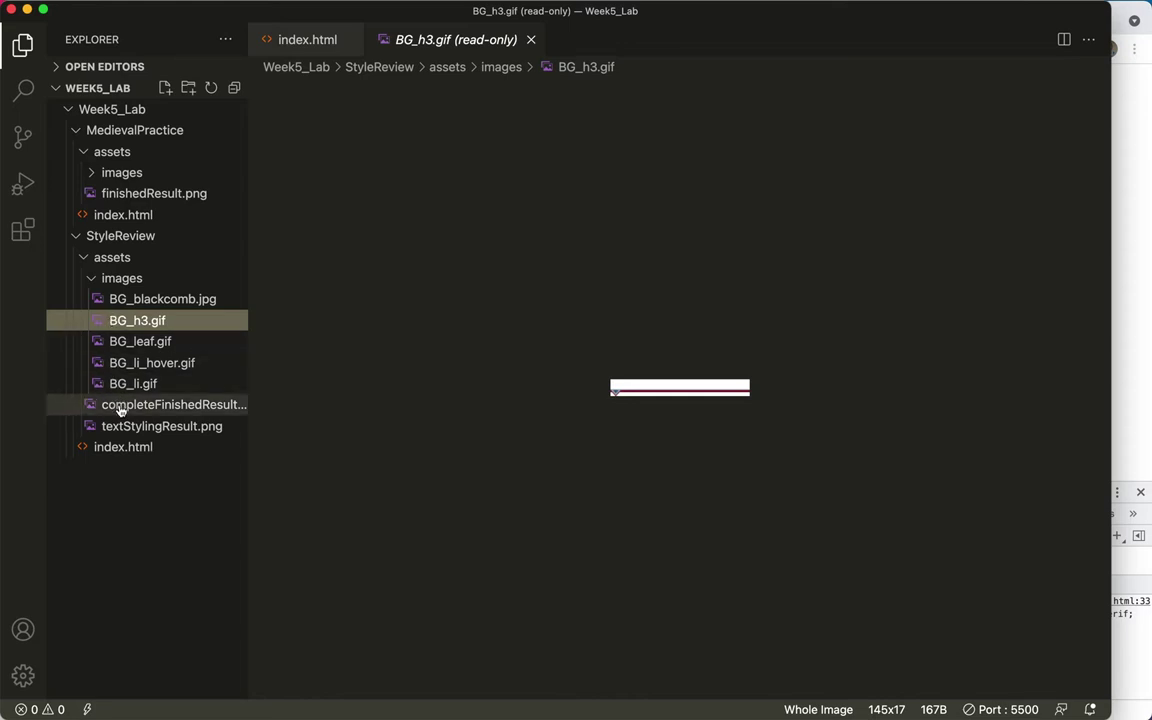
left_click(120, 447)
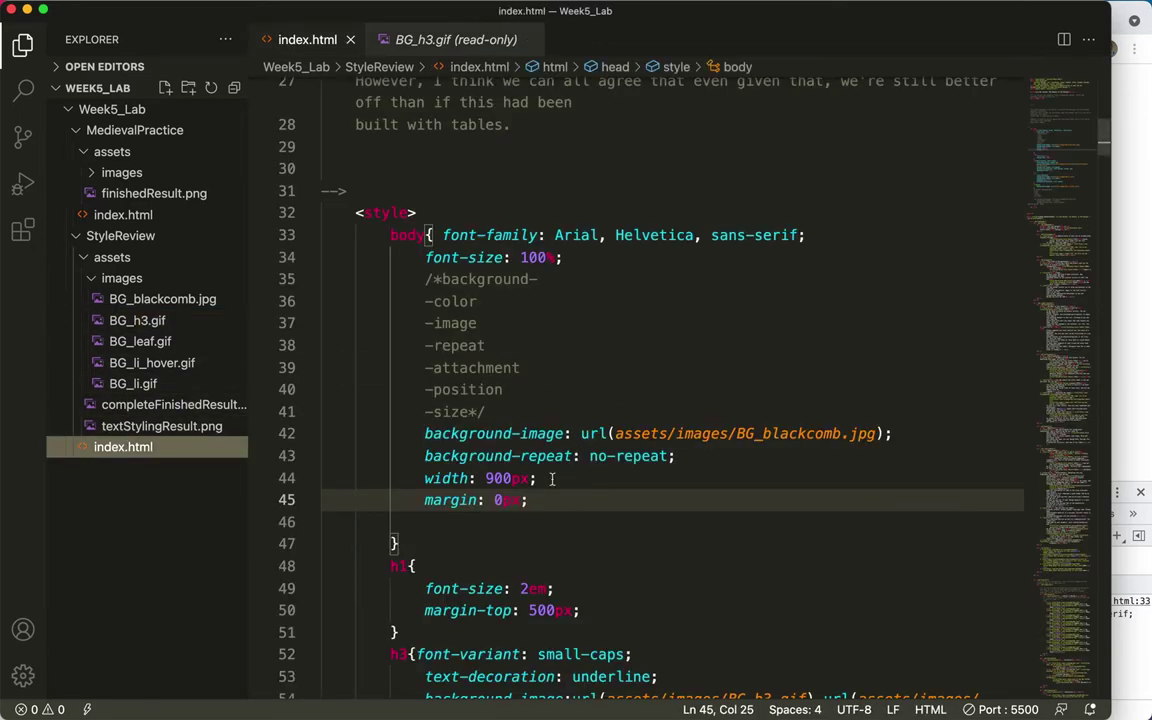
key("Return")
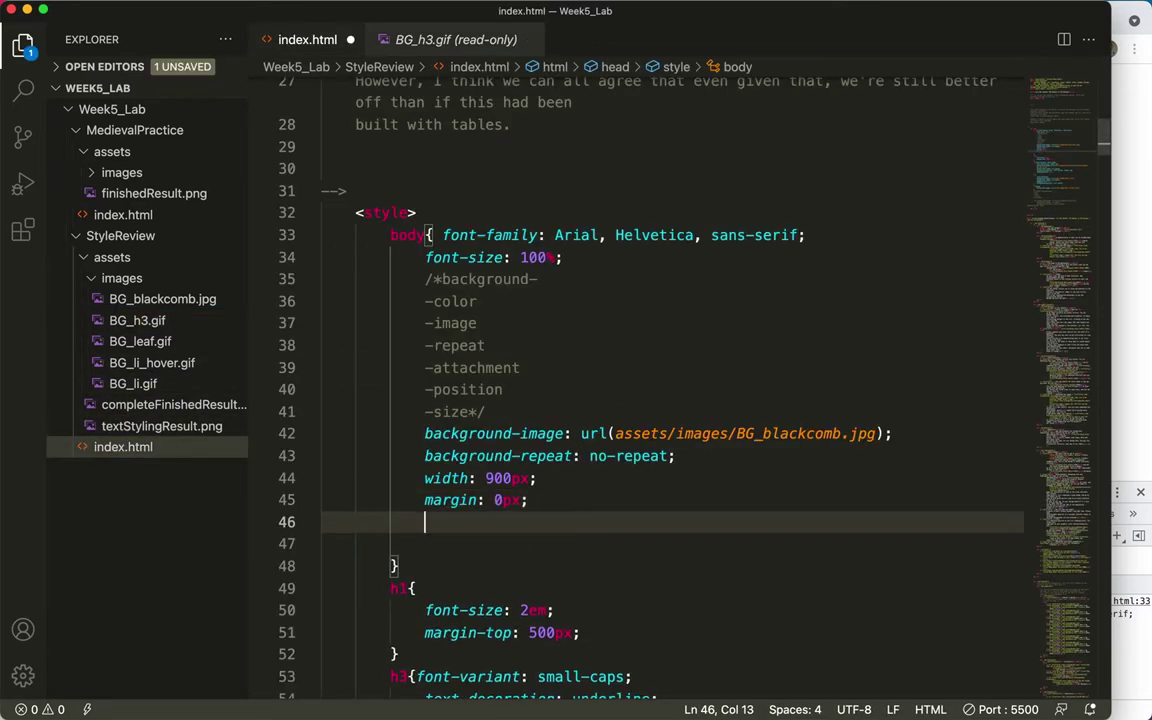
type("padding")
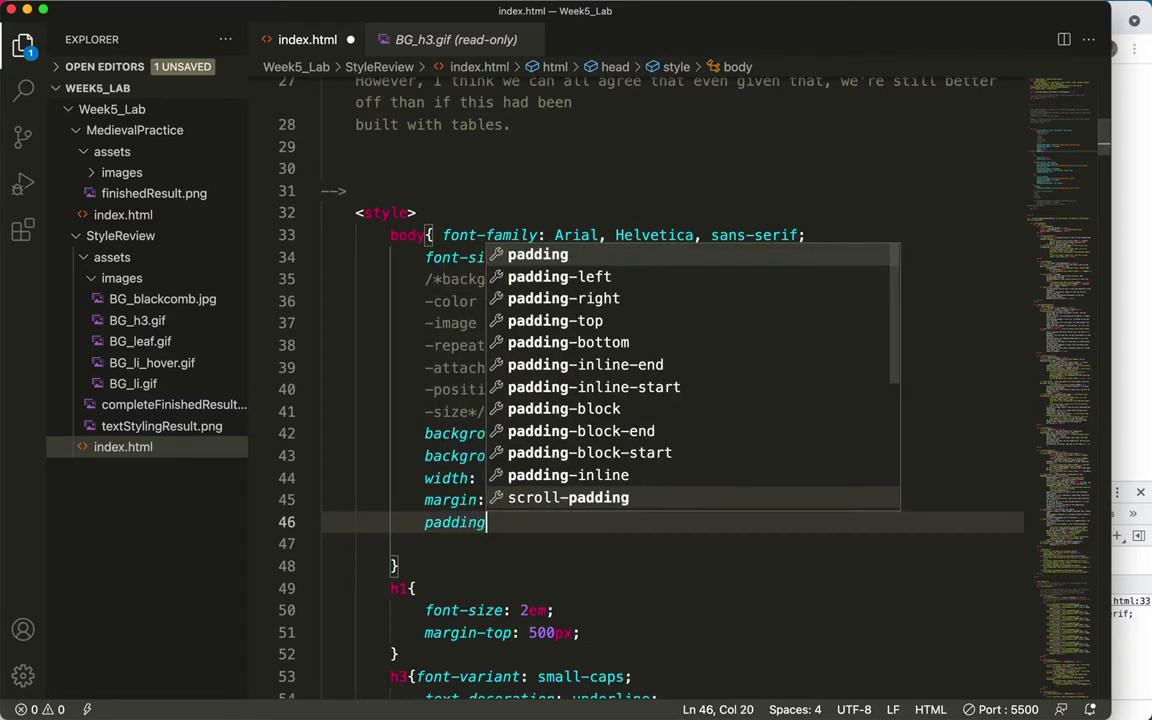
type(":")
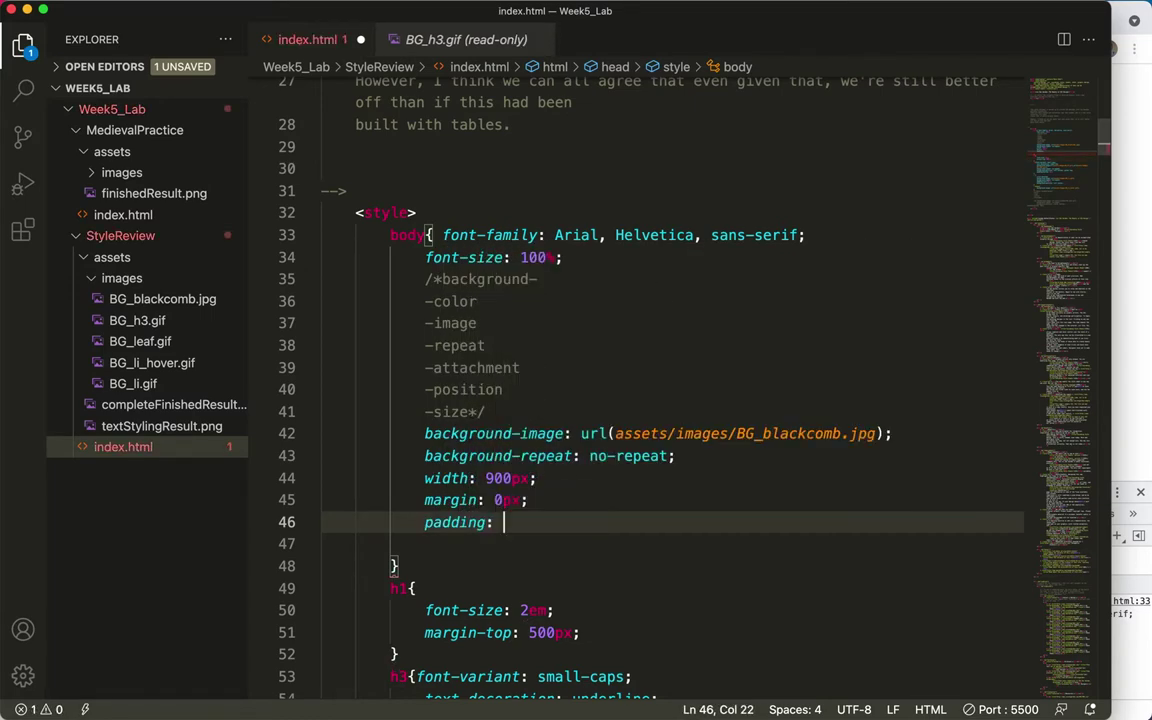
type(" 2em")
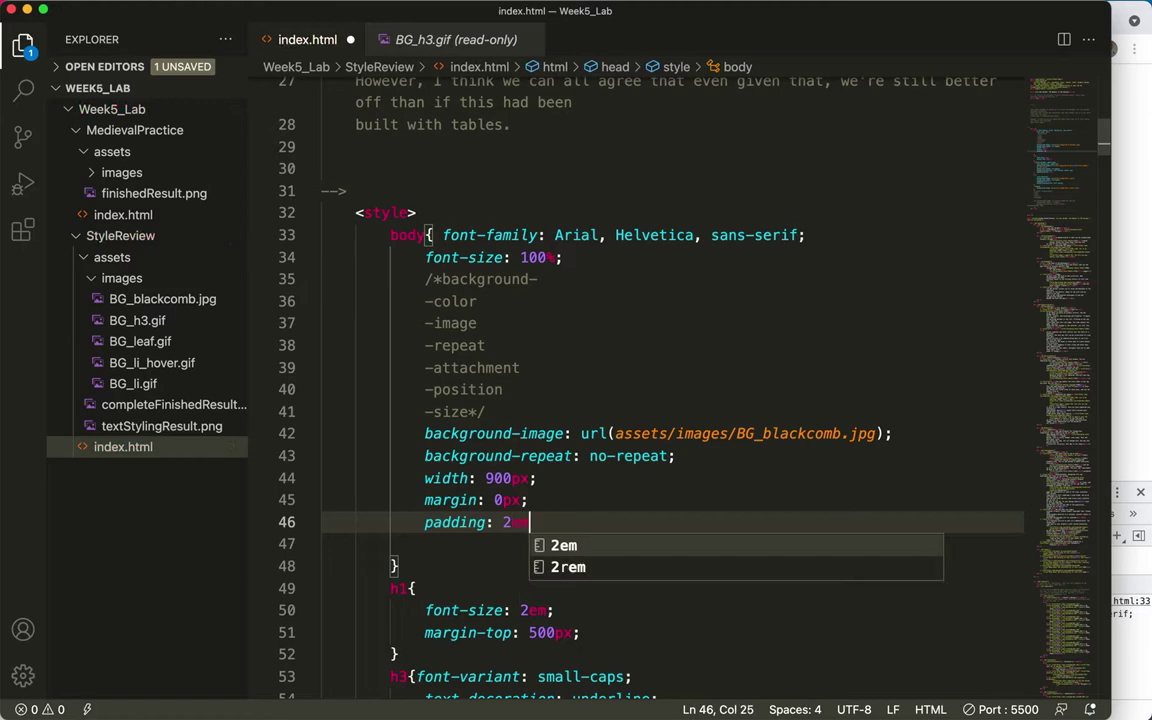
type(";")
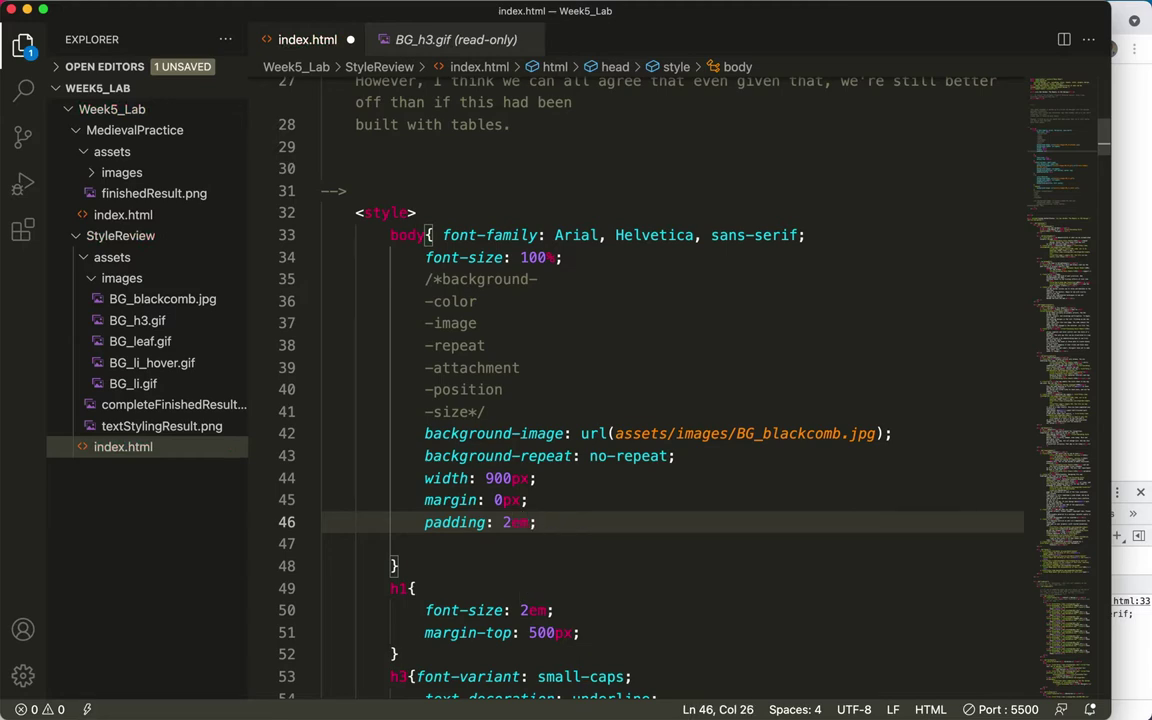
key("super+s")
Check the page in Chrome, then select the 2em padding value on line 46.
left_click(1131, 420)
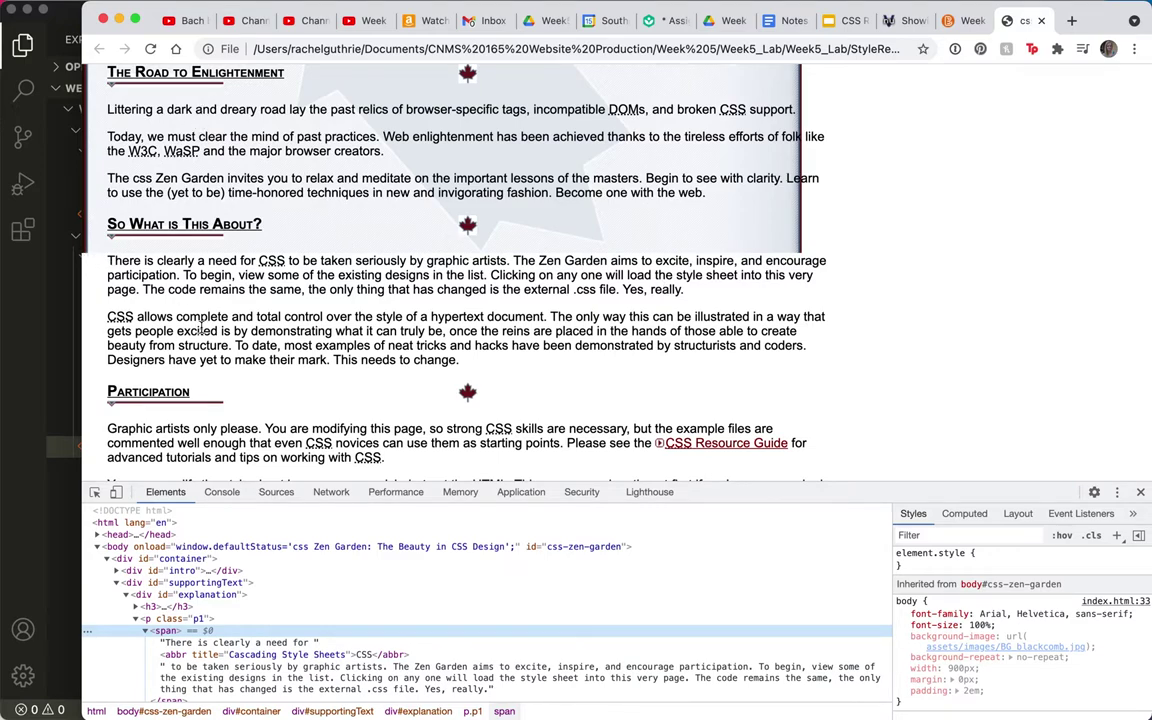
left_click(36, 267)
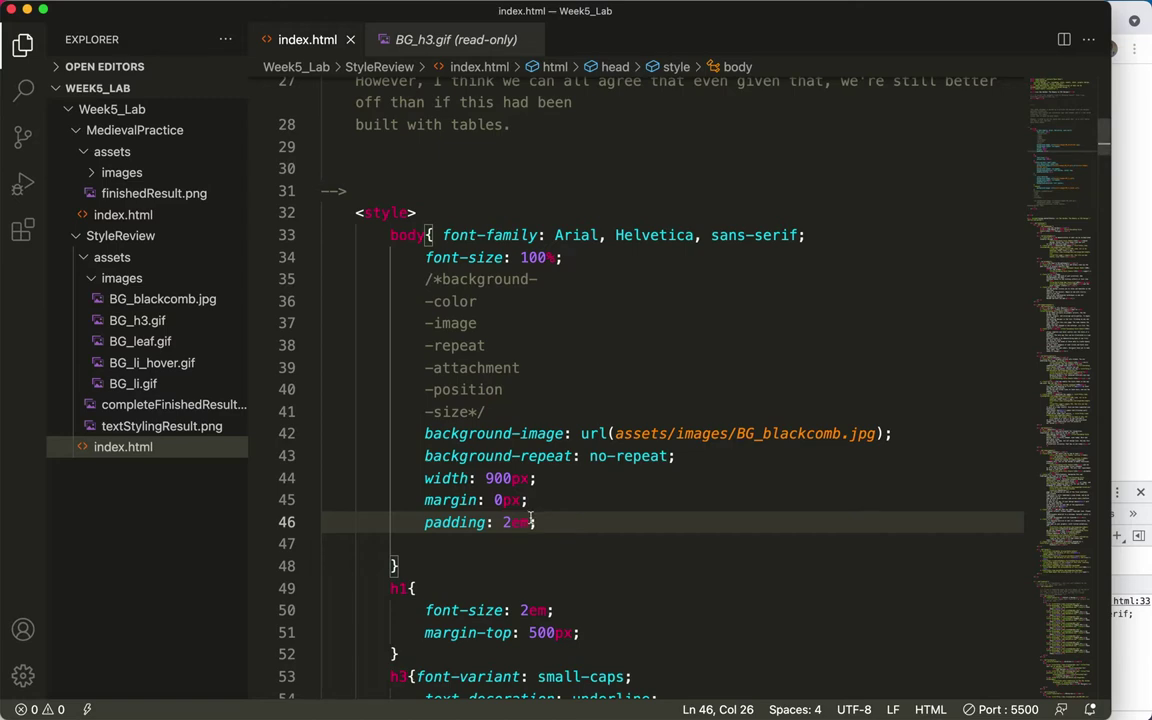
left_click_drag(504, 522, 527, 522)
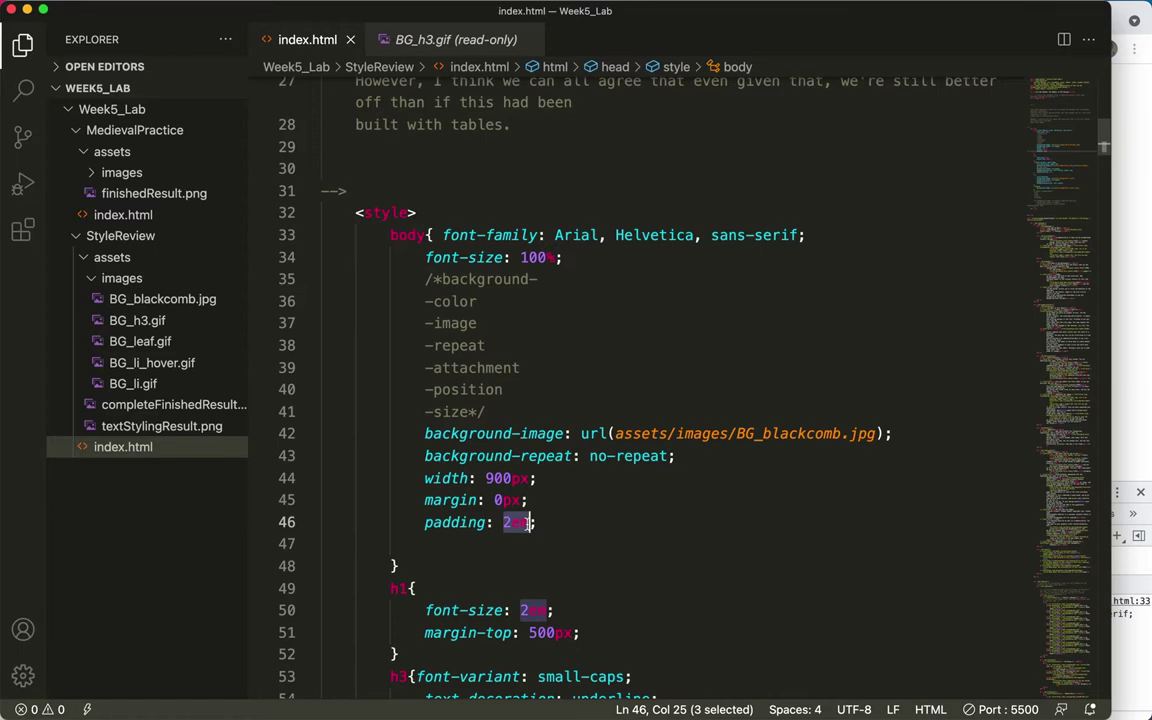
Change the body padding to '0px 2em', save, and view the reloaded page in Chrome.
type("0px ")
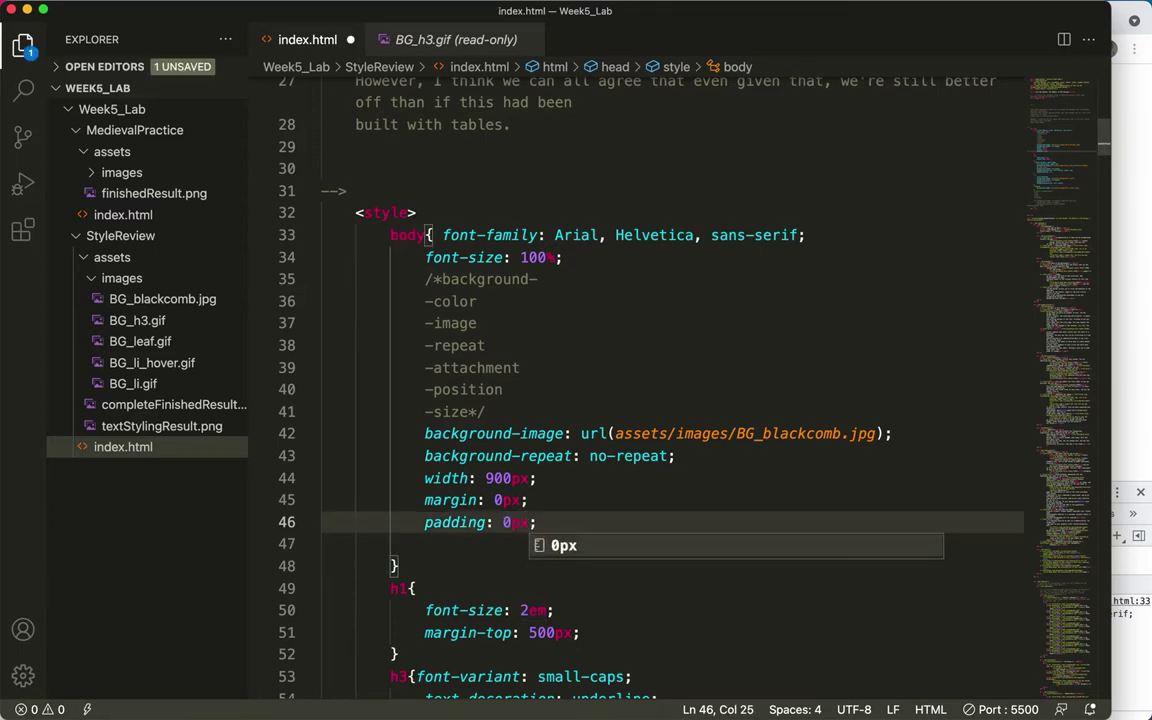
type("2")
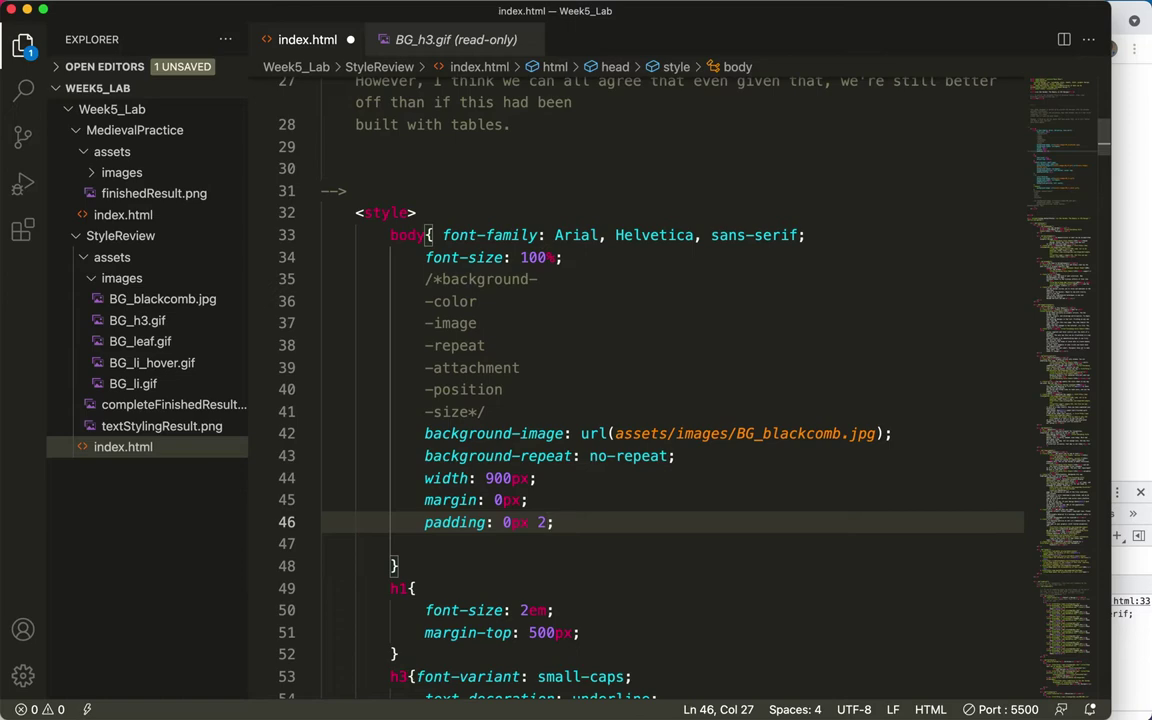
type("em")
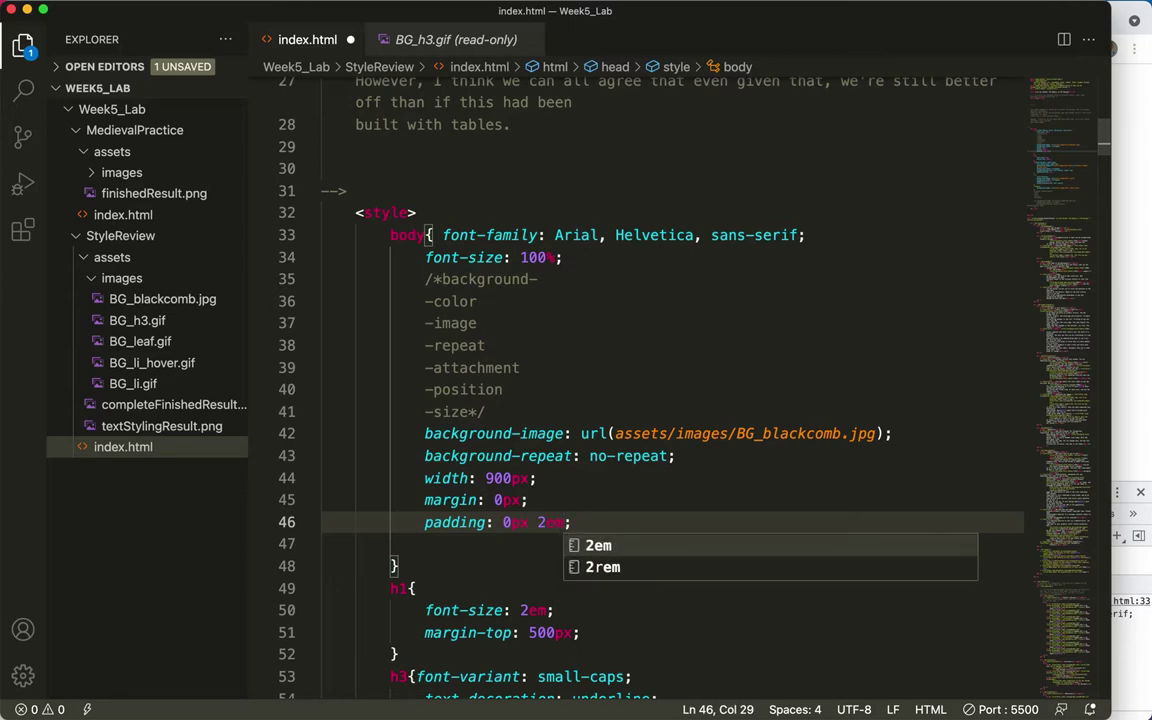
key("super+s")
left_click(1130, 431)
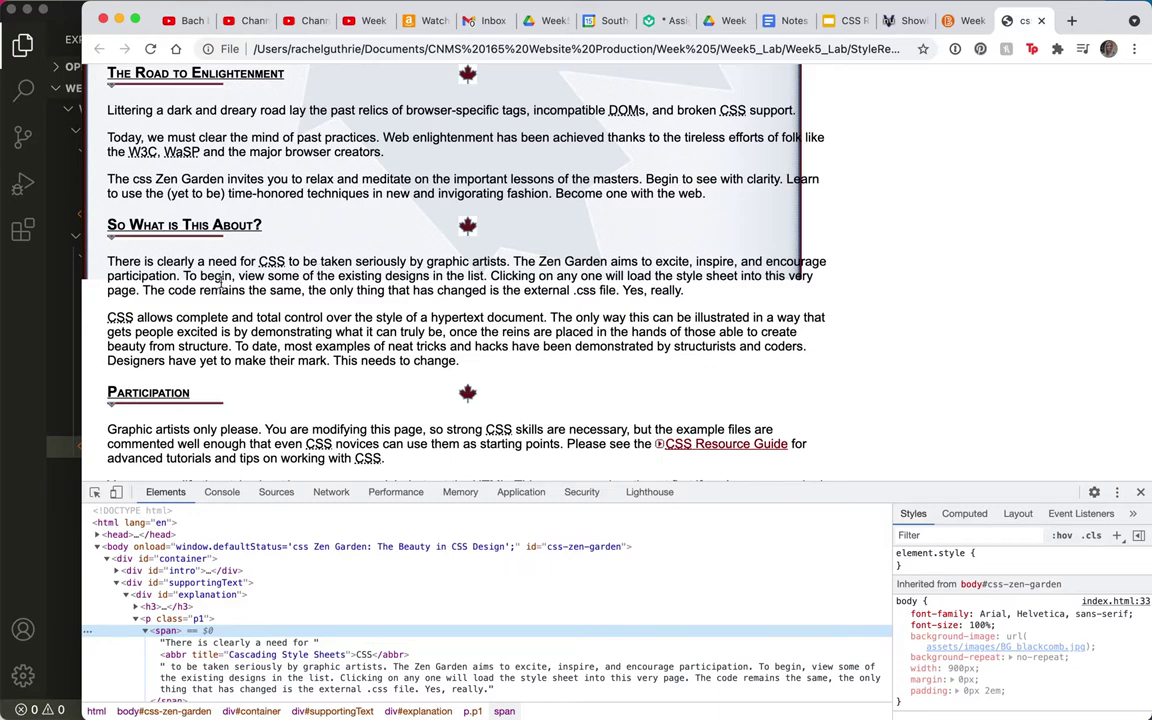
Add 'box-sizing: border-box;' after the padding line in the body rule.
left_click(29, 319)
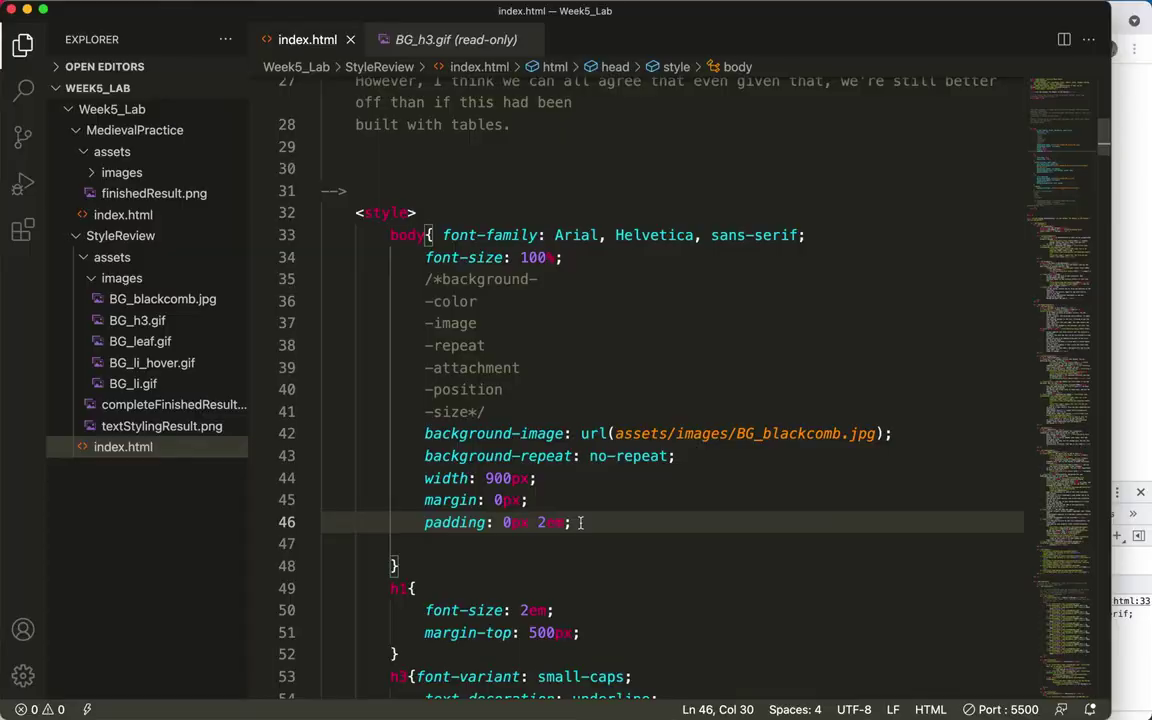
key("Return")
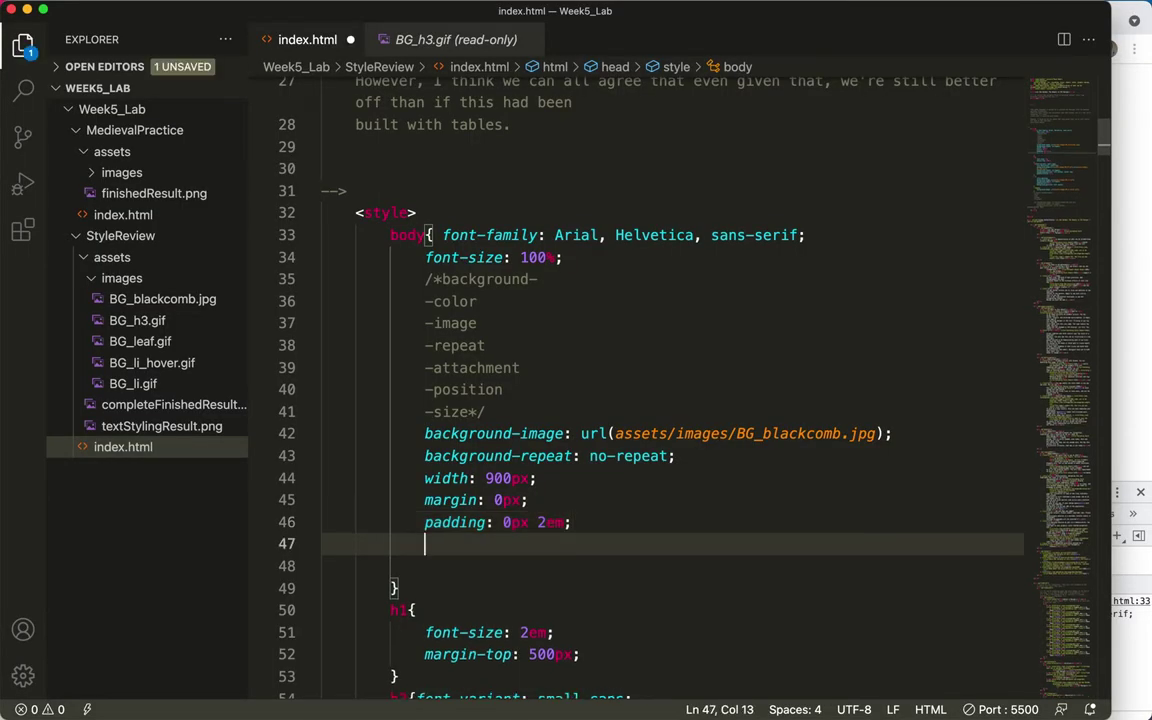
type("box-")
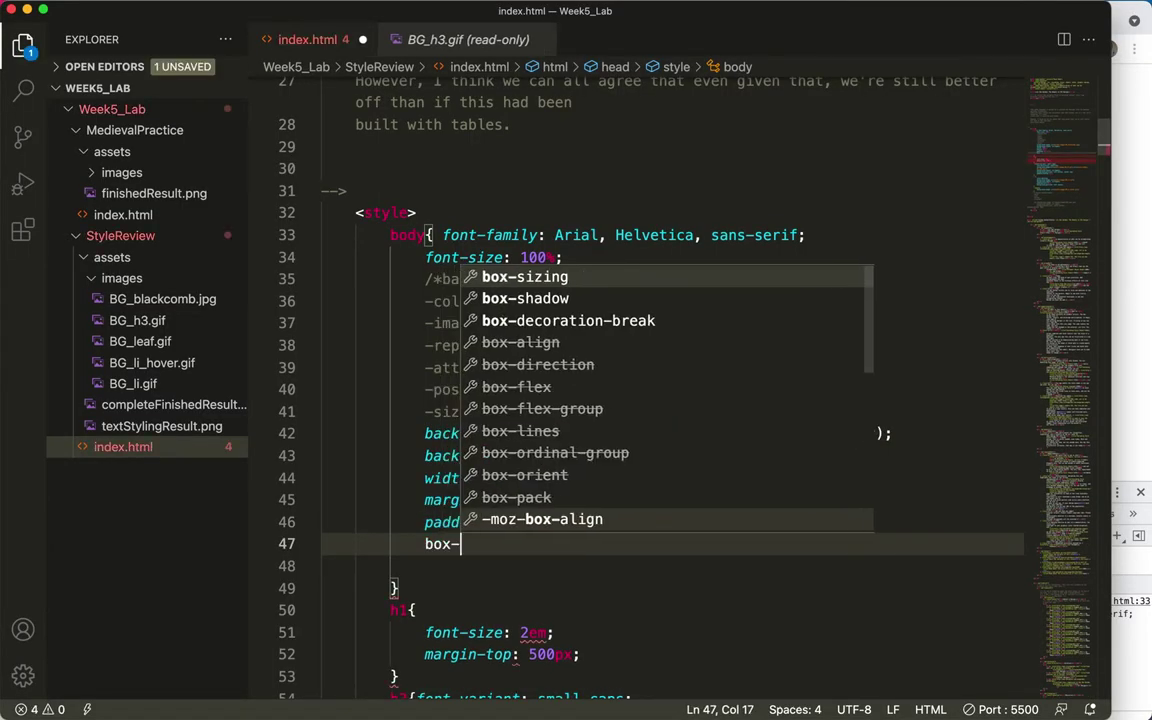
type("sizing")
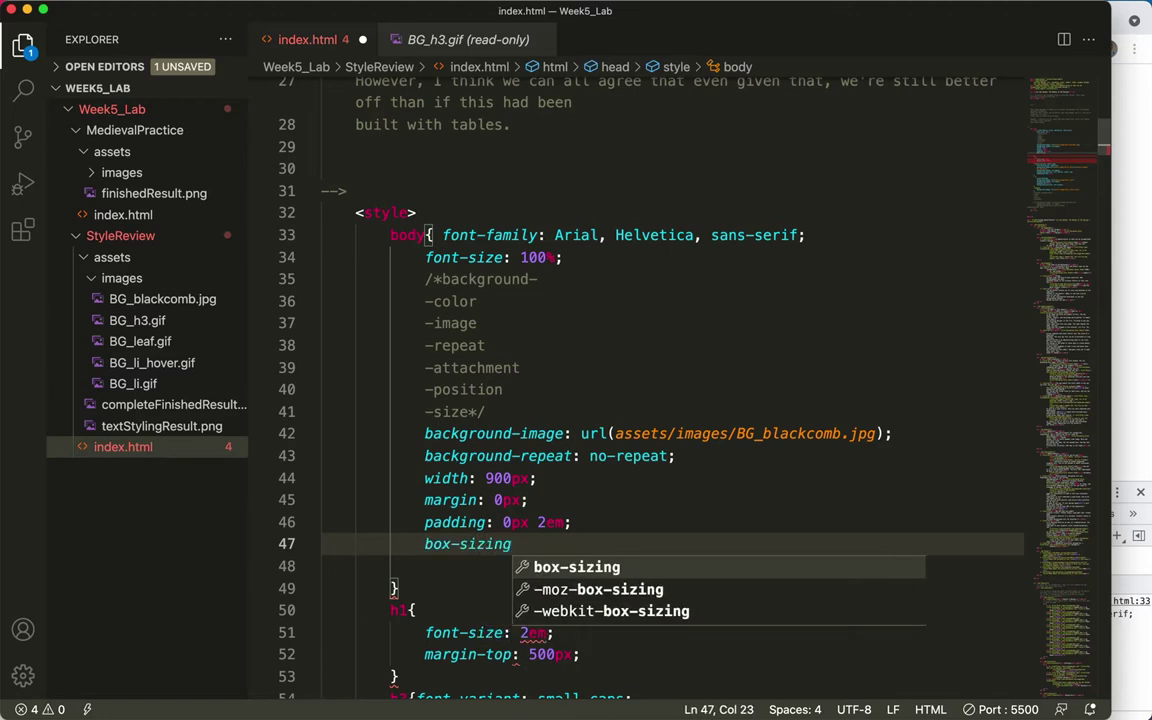
type(":")
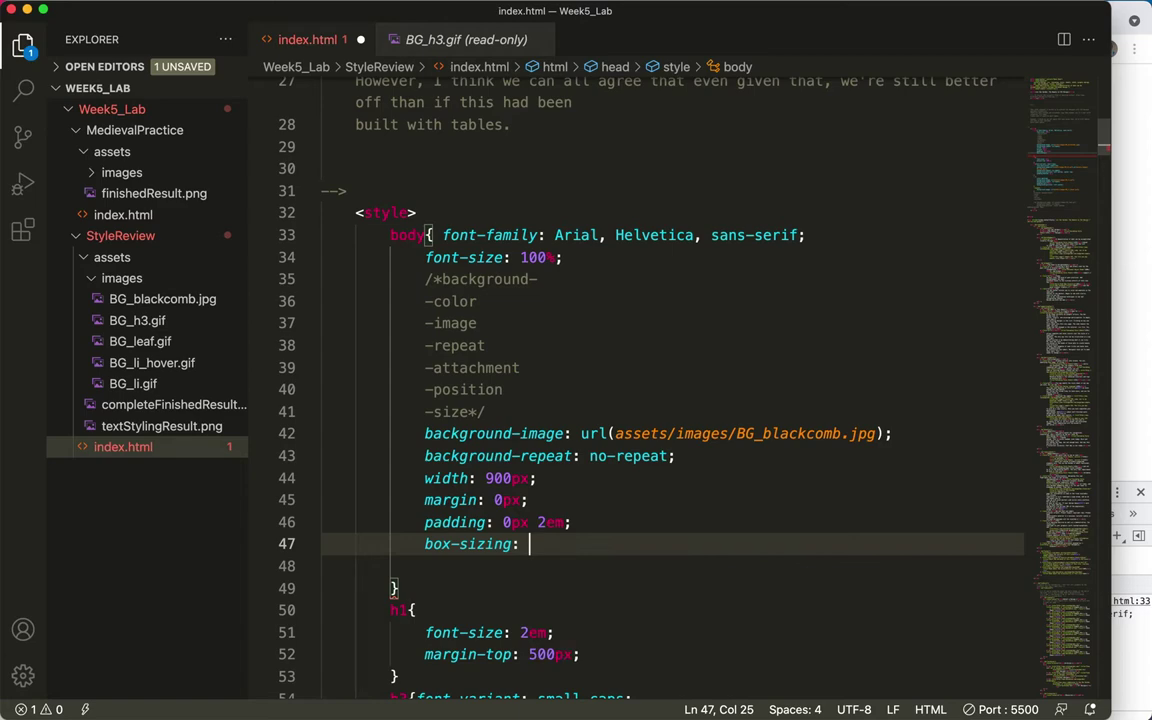
type(" borde")
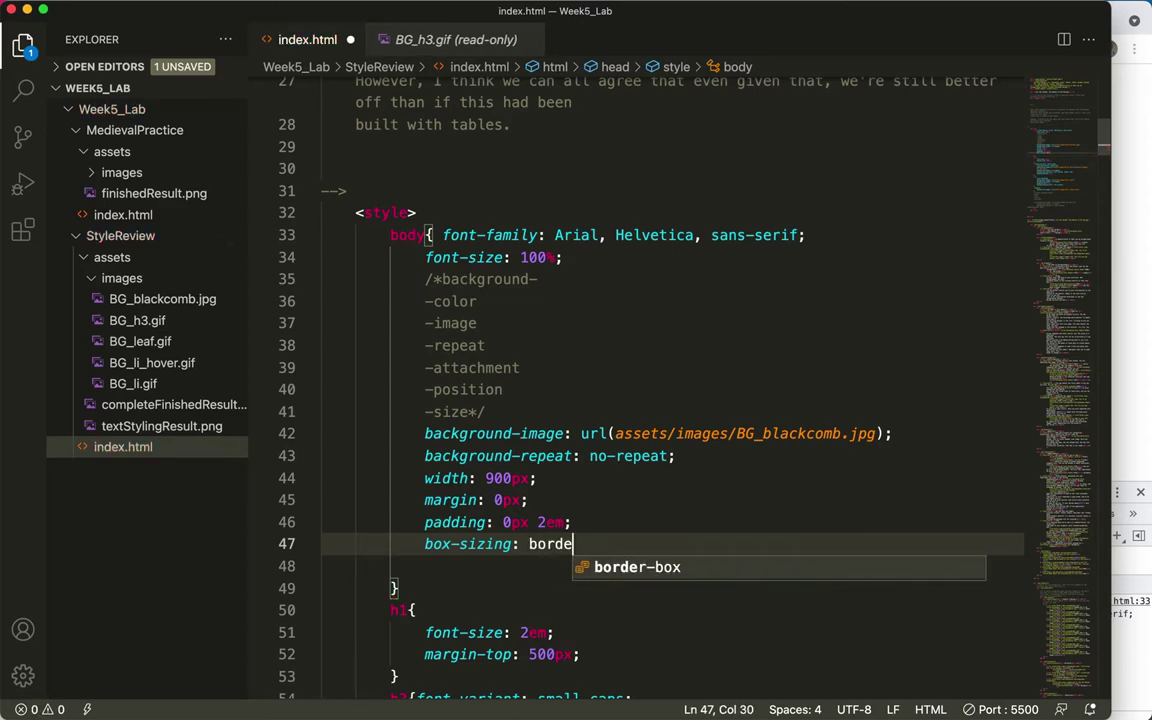
type("r-")
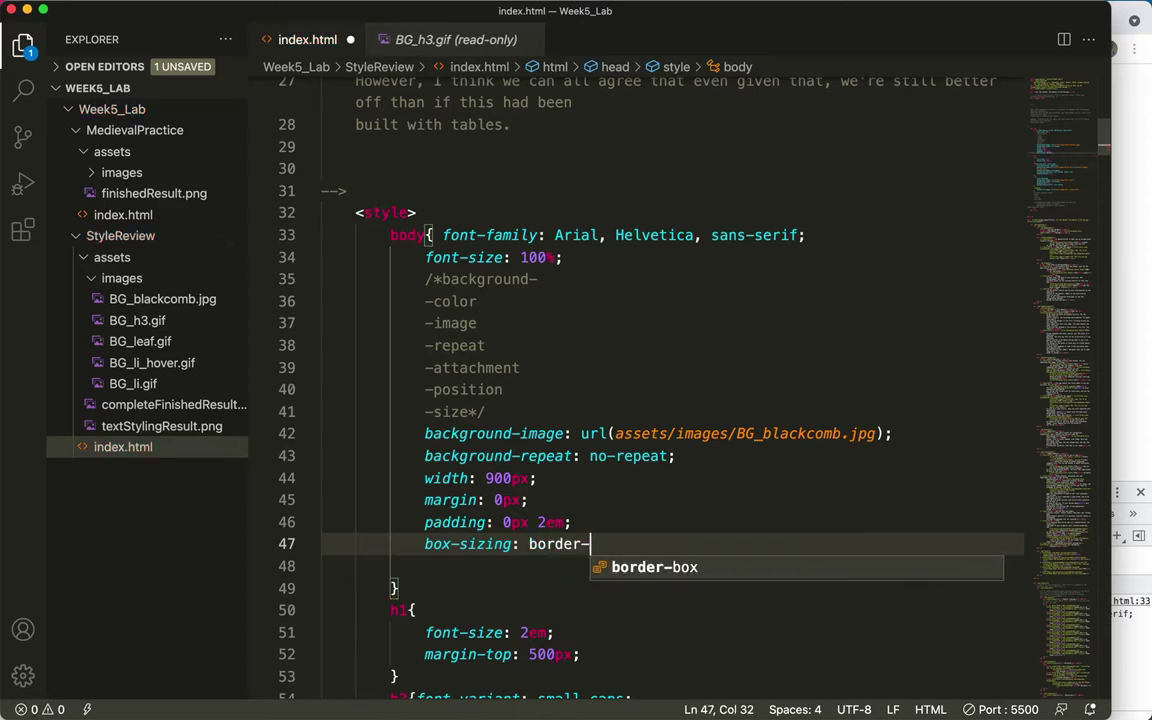
type("box")
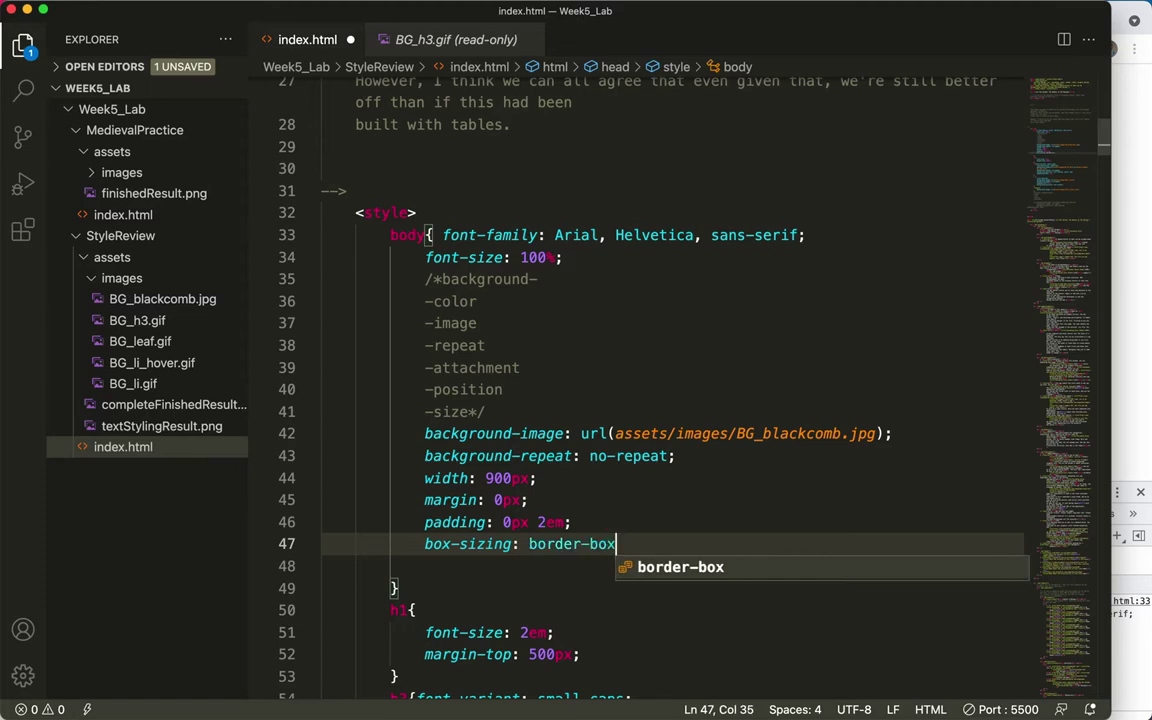
type(";")
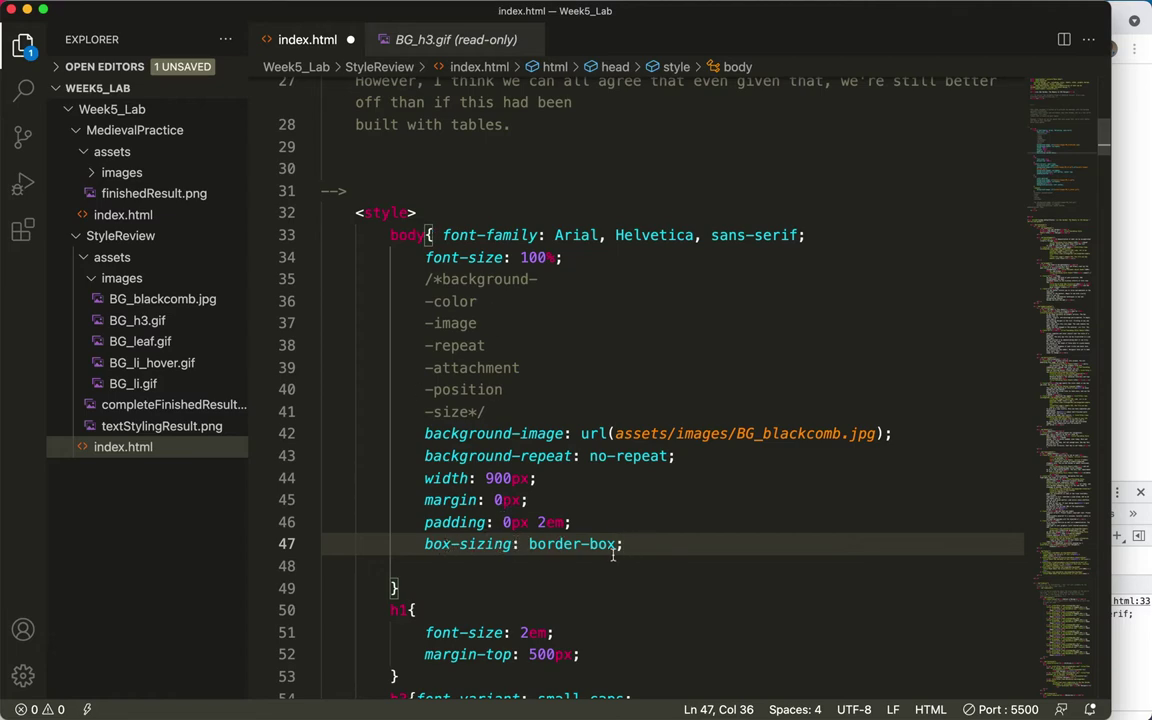
Highlight the 900 width and 2em side padding values, then save index.html.
left_click(486, 478)
left_click_drag(487, 478, 513, 478)
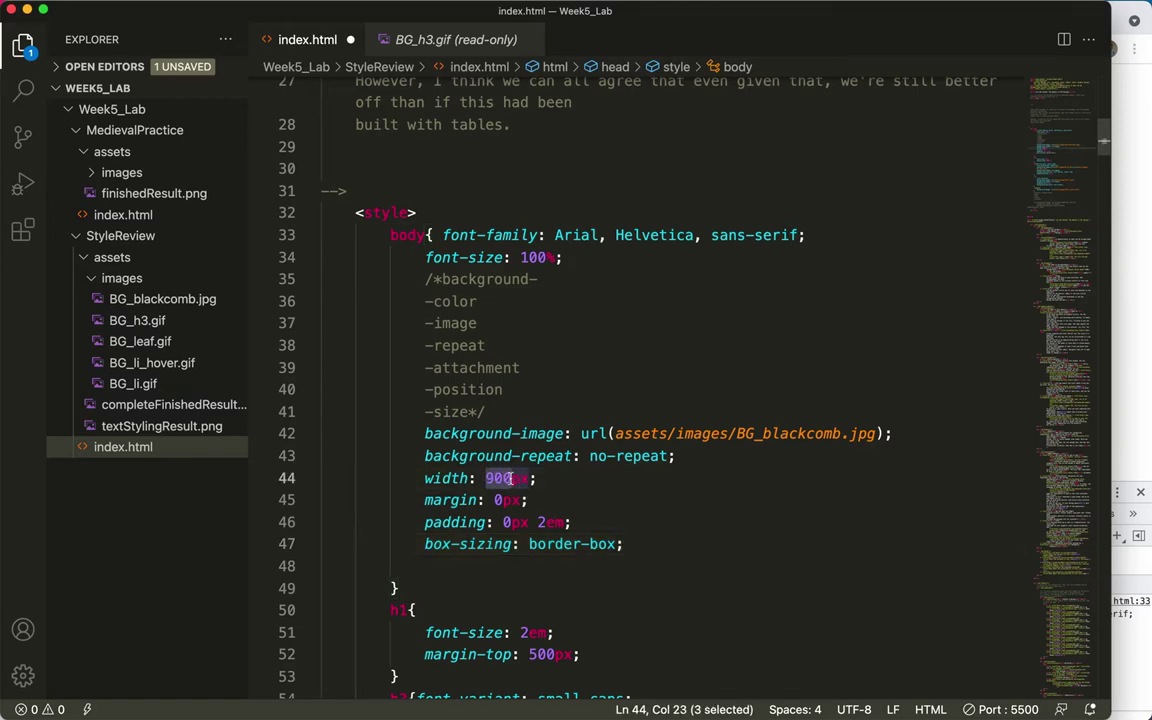
left_click_drag(539, 522, 548, 522)
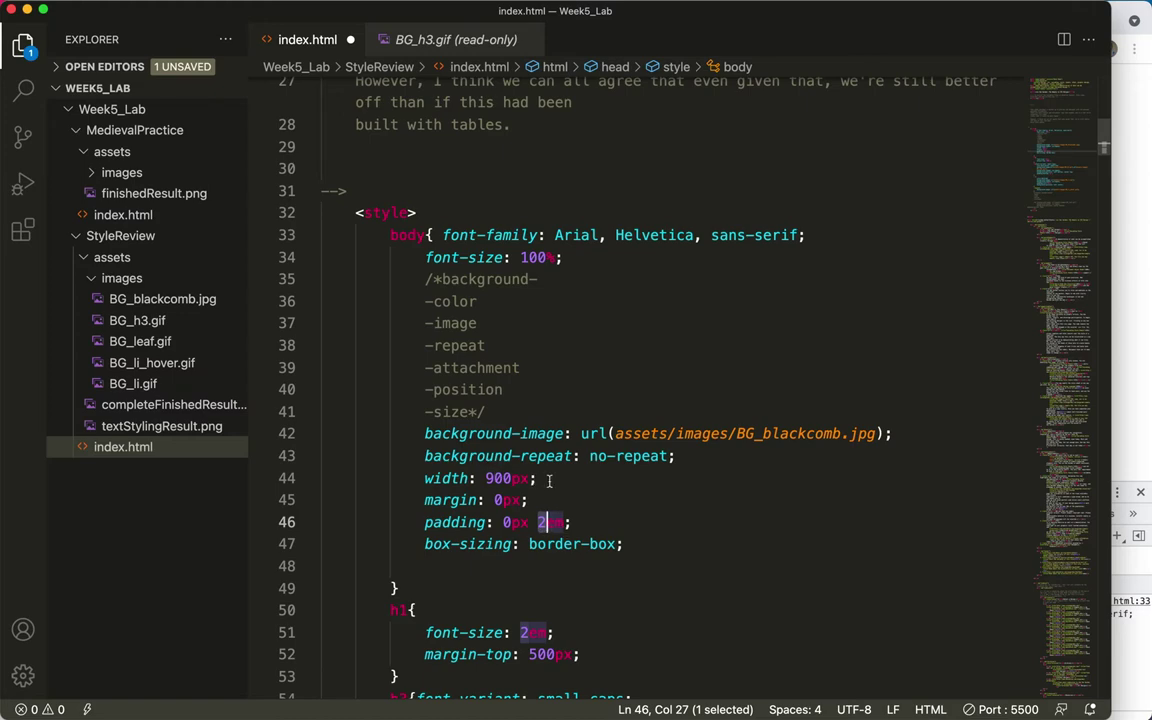
left_click(629, 543)
key("super+s")
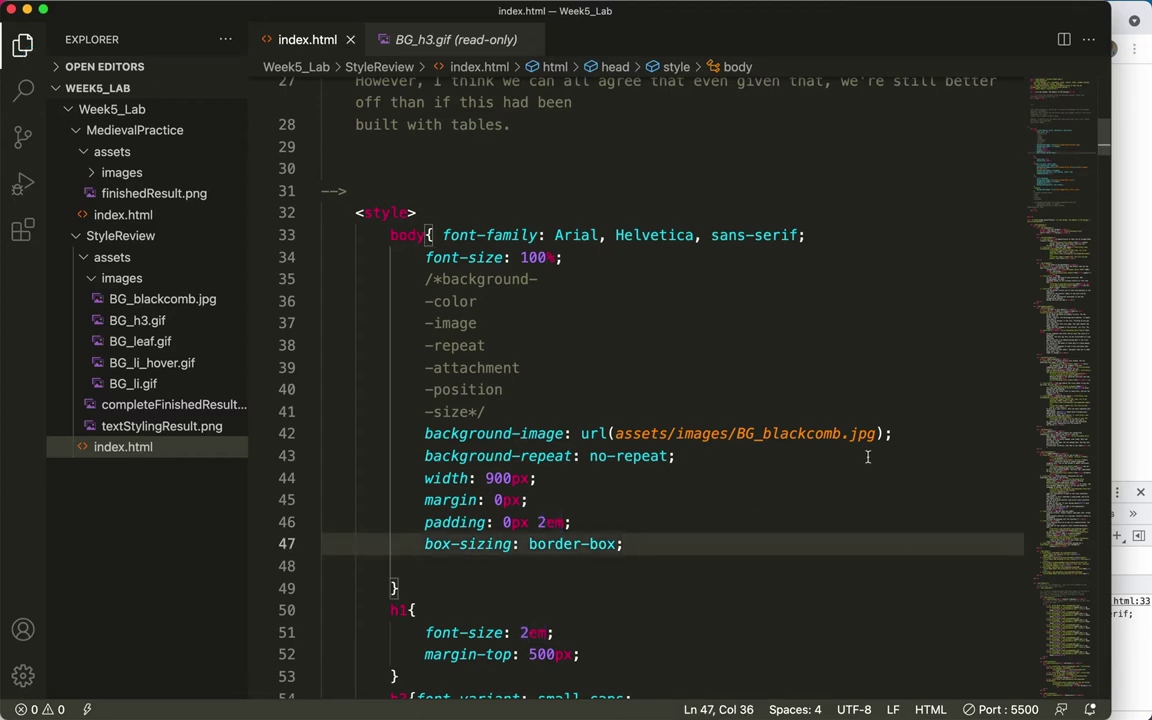
Close DevTools in Chrome, scroll through the Zen Garden page and back up, and move the window left.
left_click(1136, 430)
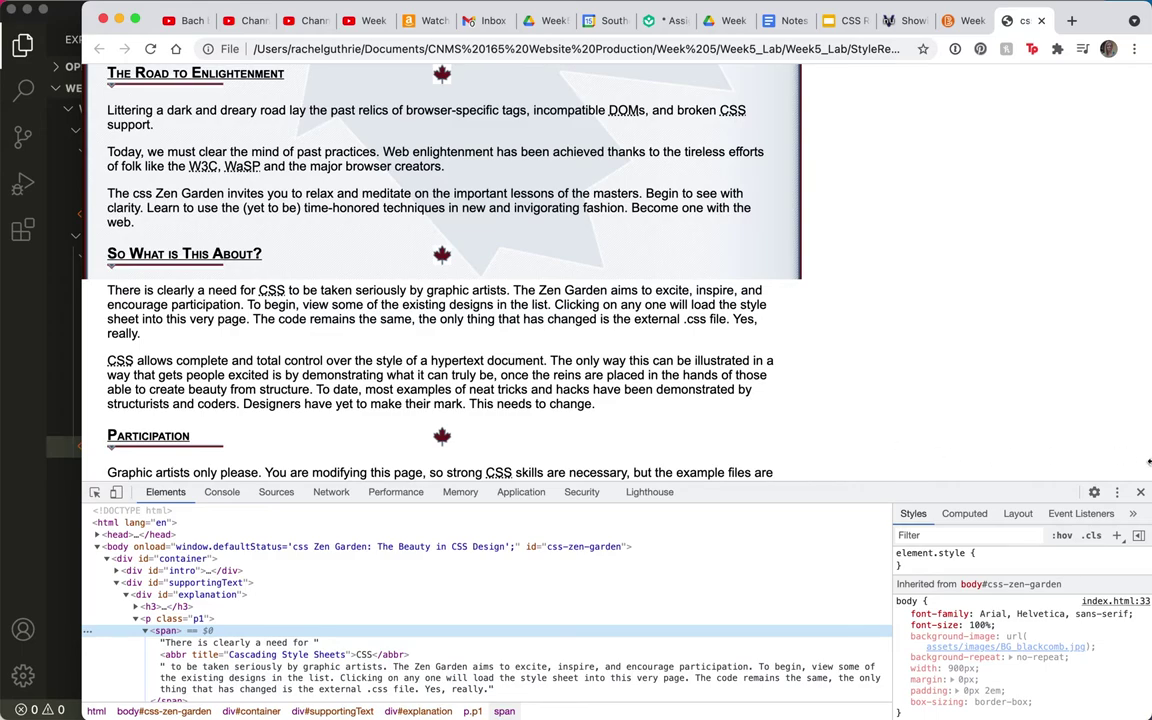
left_click(1142, 492)
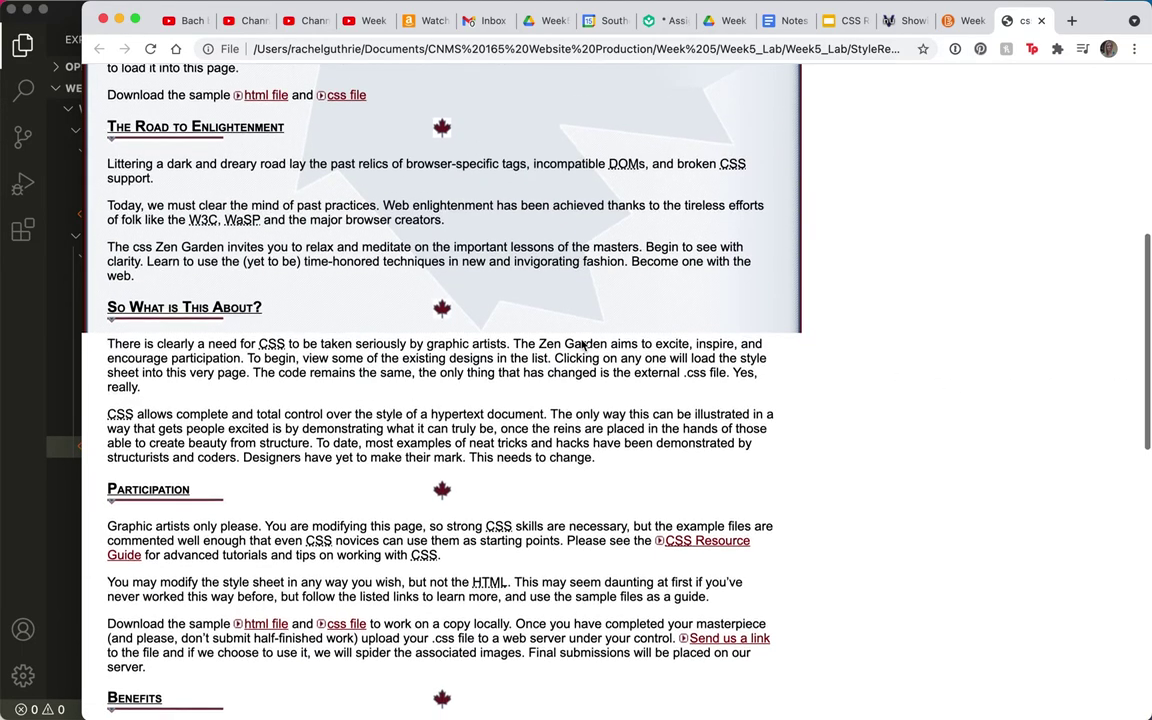
scroll(582, 340, "down", 1)
scroll(582, 340, "down", 3)
scroll(582, 345, "down", 2)
scroll(582, 345, "up", 5)
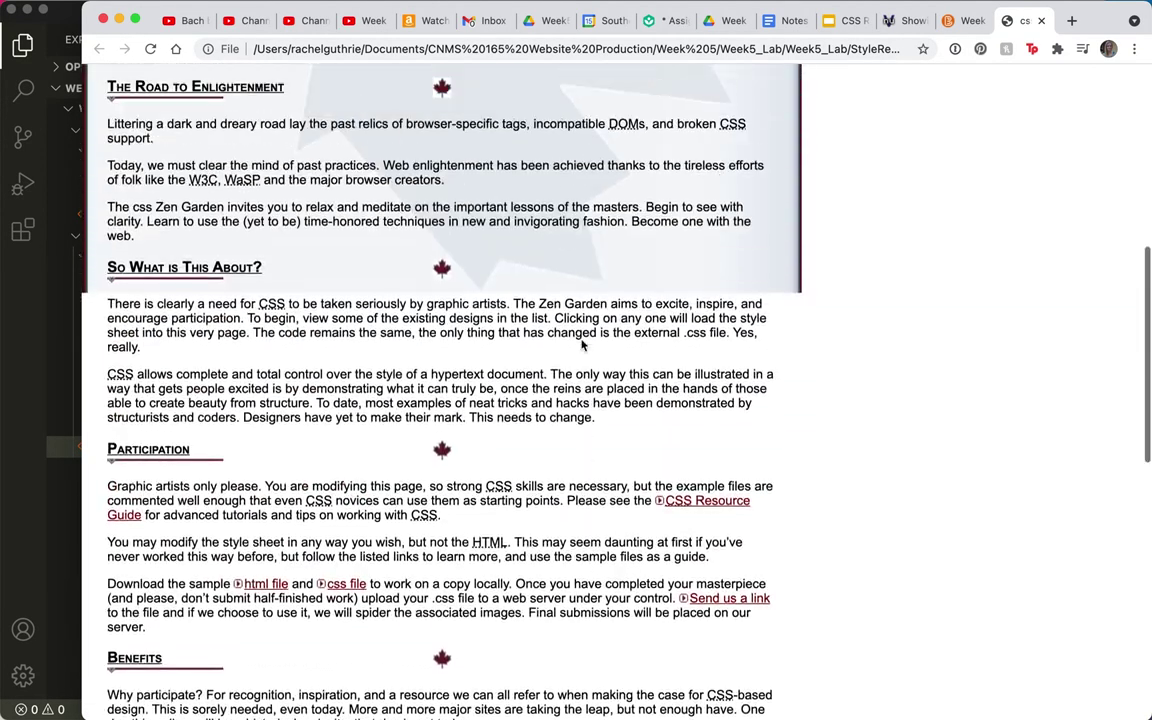
scroll(582, 345, "up", 3)
scroll(582, 345, "up", 1)
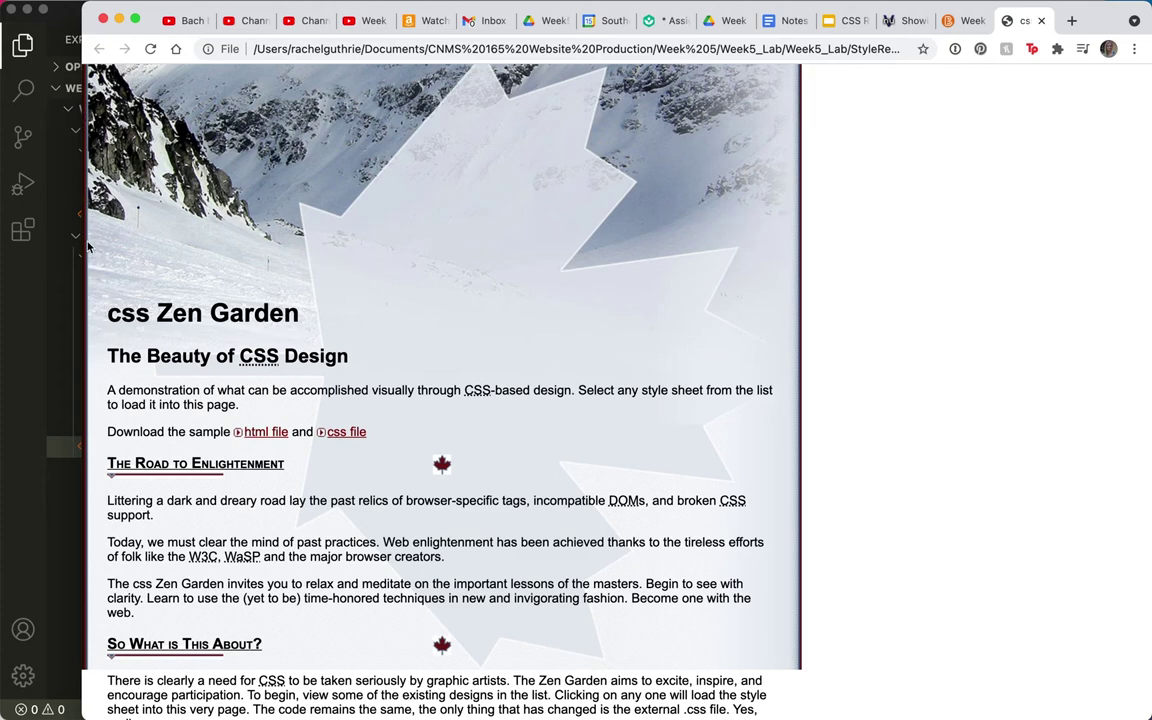
left_click_drag(149, 9, 67, 8)
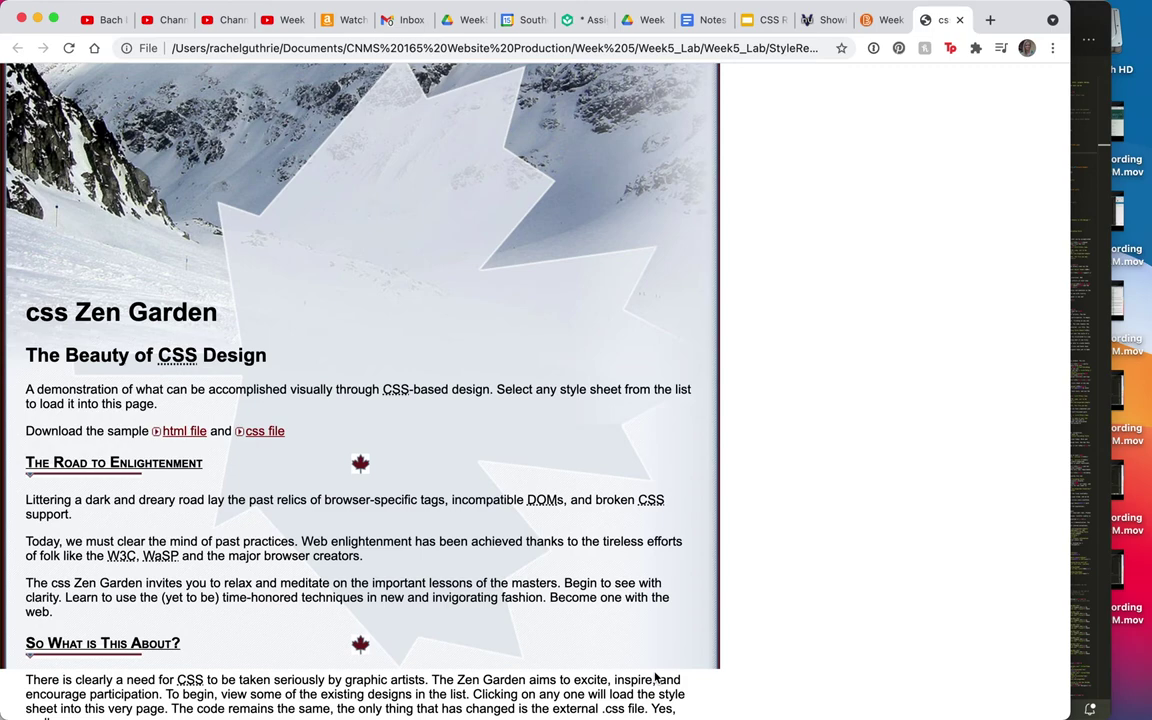
scroll(655, 677, "down", 3)
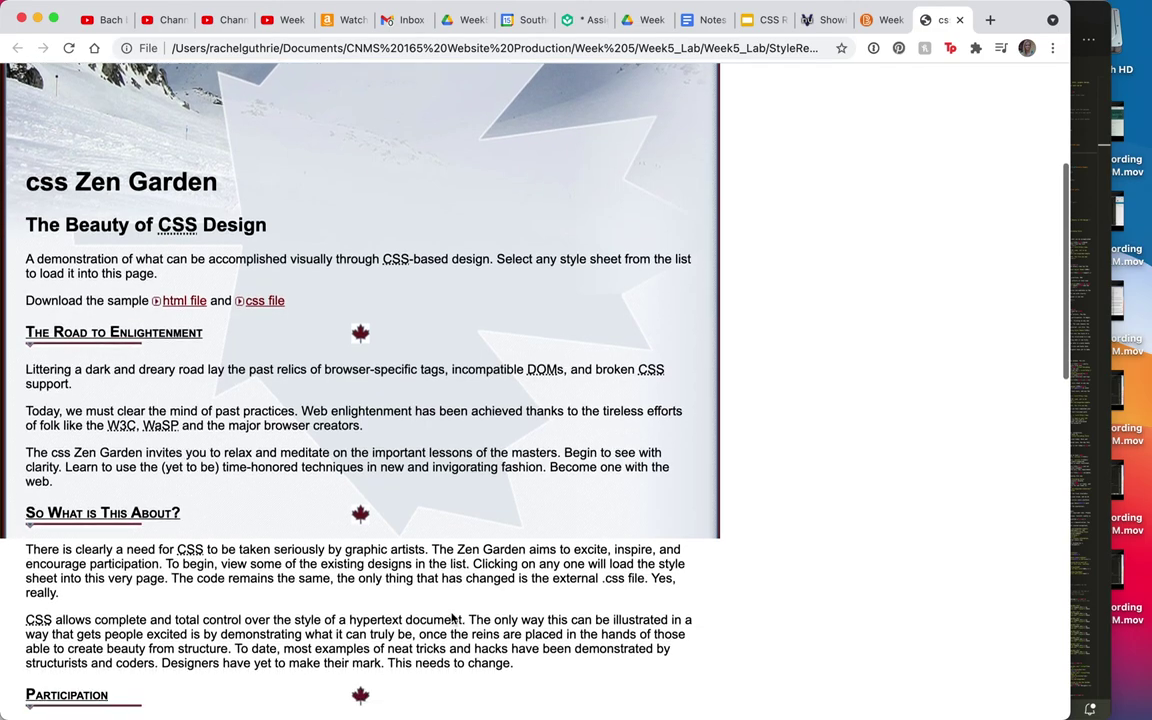
scroll(453, 618, "down", 3)
scroll(450, 615, "down", 7)
scroll(453, 616, "up", 10)
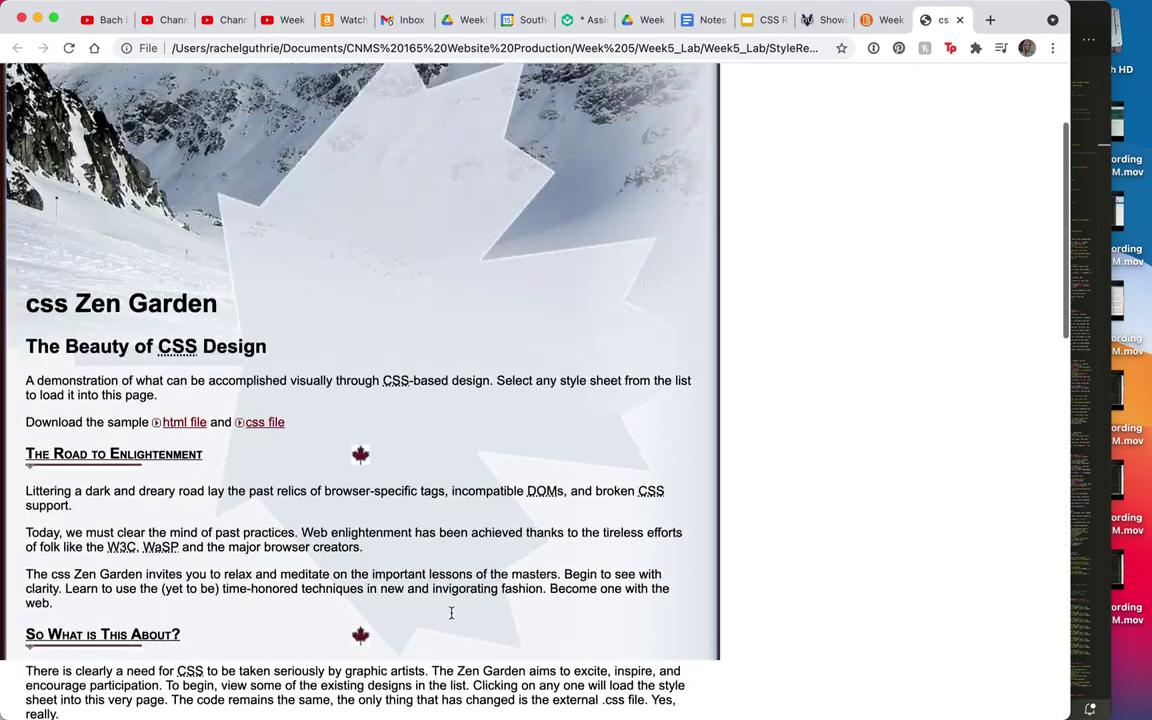
scroll(452, 618, "up", 2)
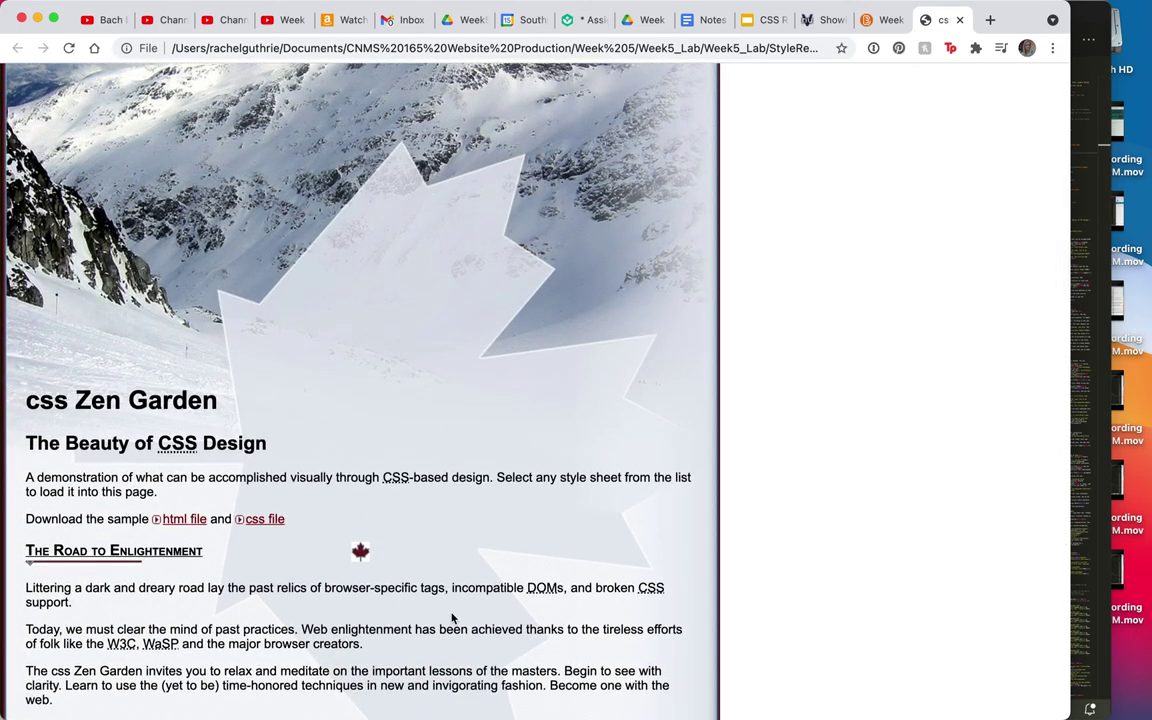